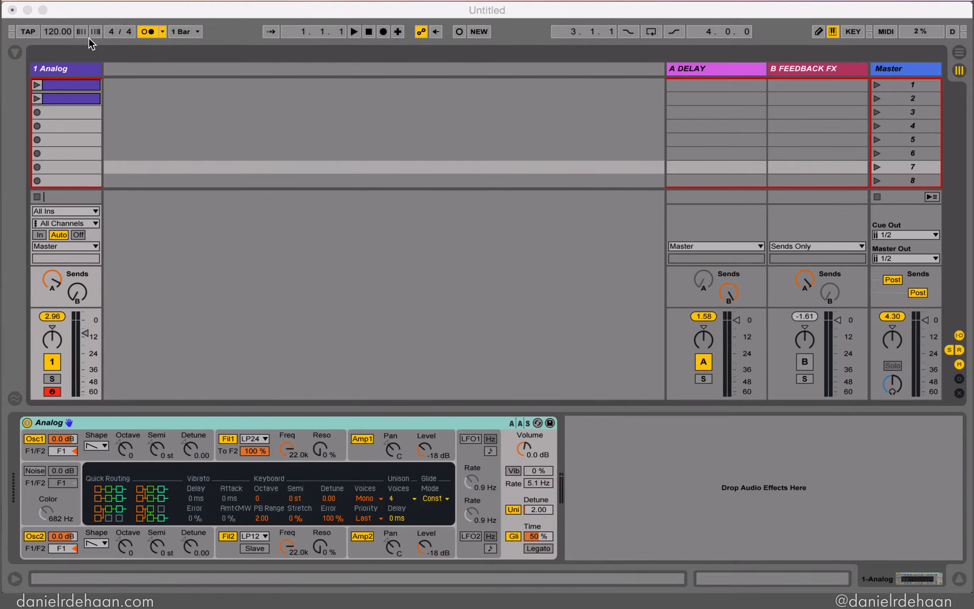
Cut the Analog track's send to the A DELAY return to -inf dB and bring it back up
click(59, 64)
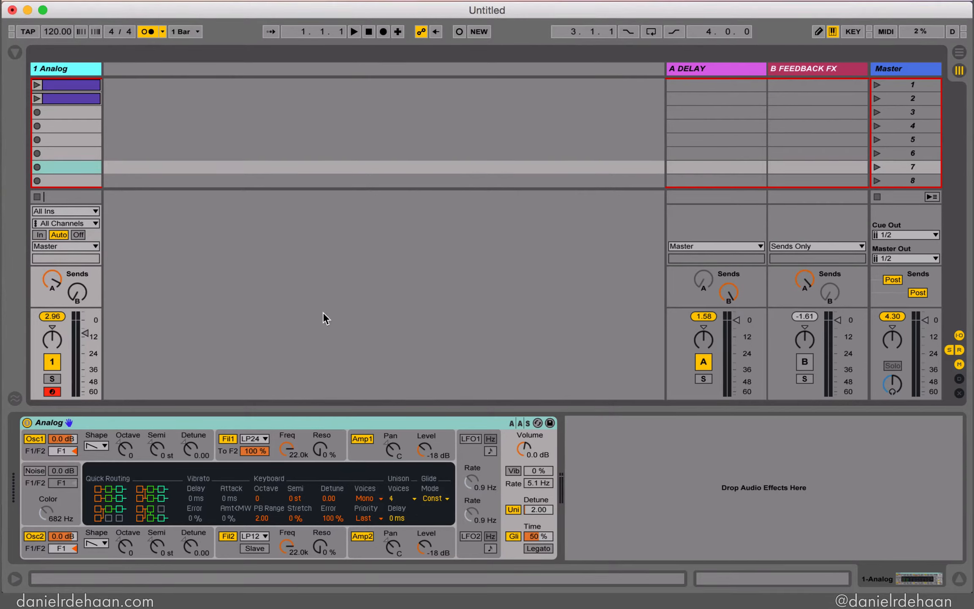
click(49, 278)
key(Delete)
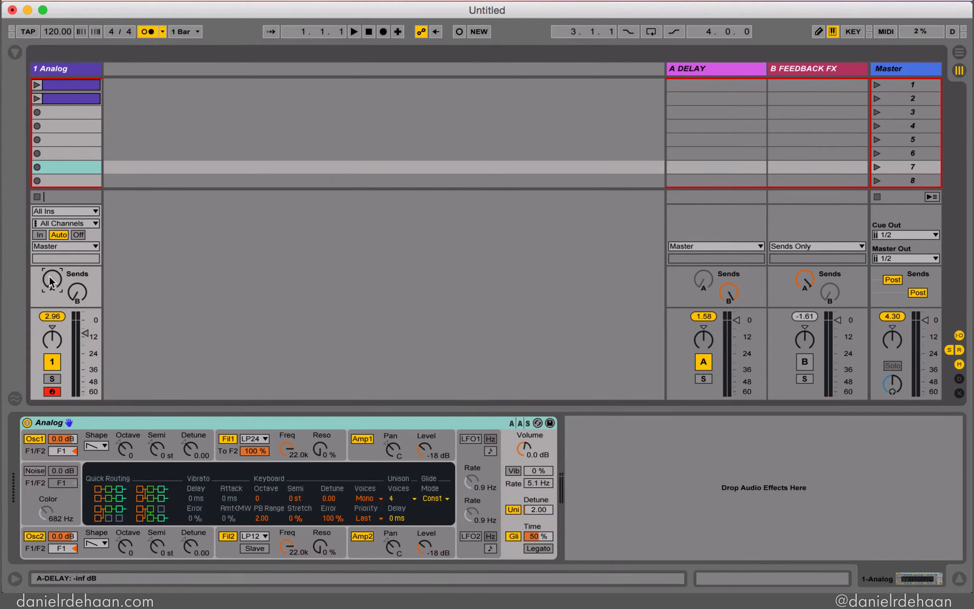
drag(52, 288, 51, 281)
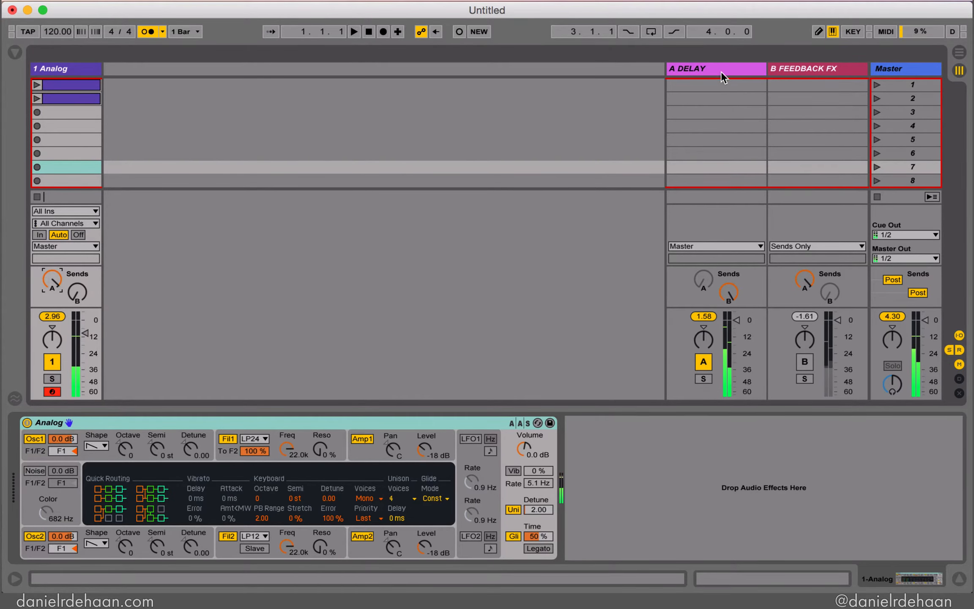
Show the Simple Delay on the A DELAY return and set its feedback to 0 %
click(705, 69)
drag(47, 540, 47, 518)
click(74, 67)
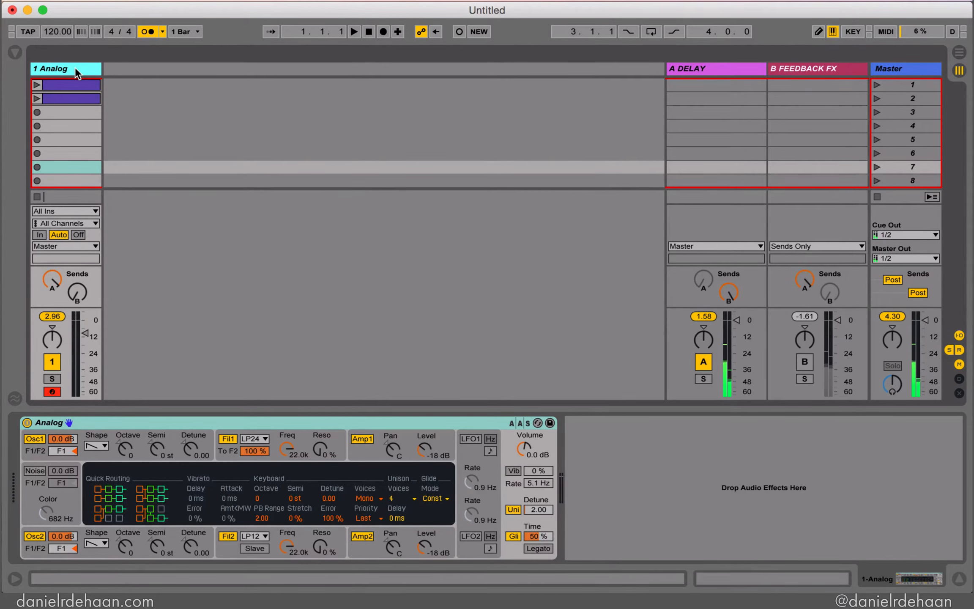
click(708, 73)
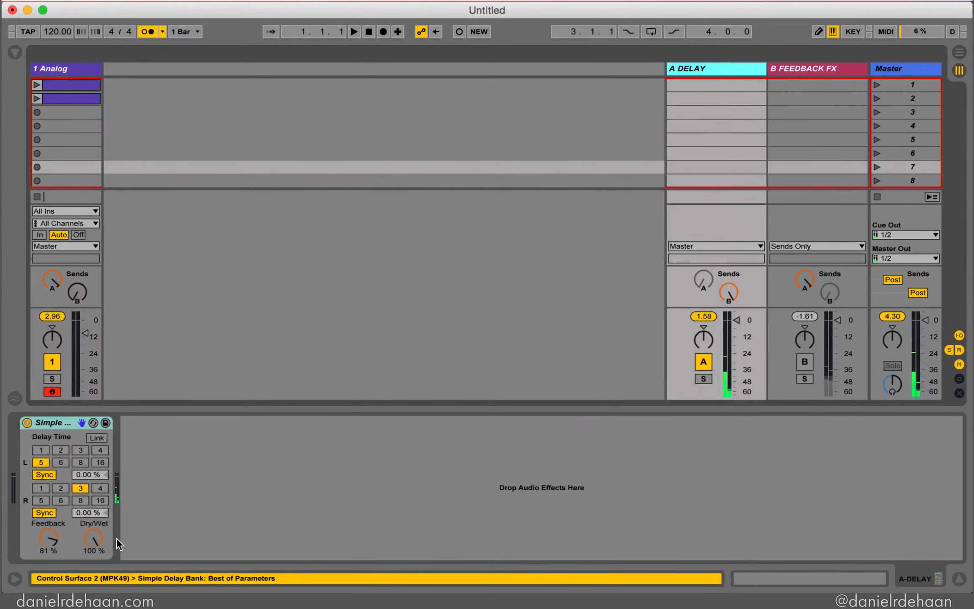
click(39, 463)
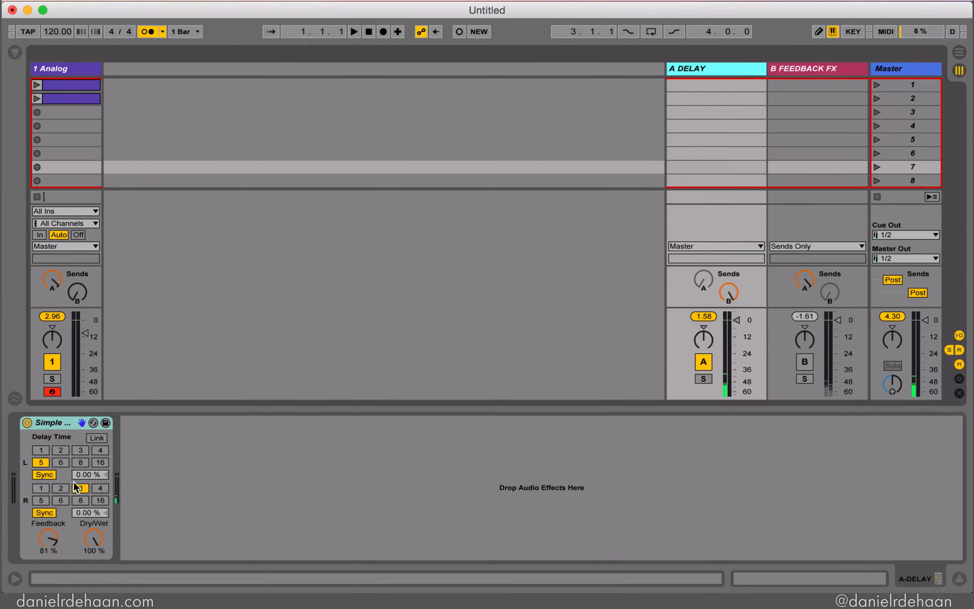
click(57, 422)
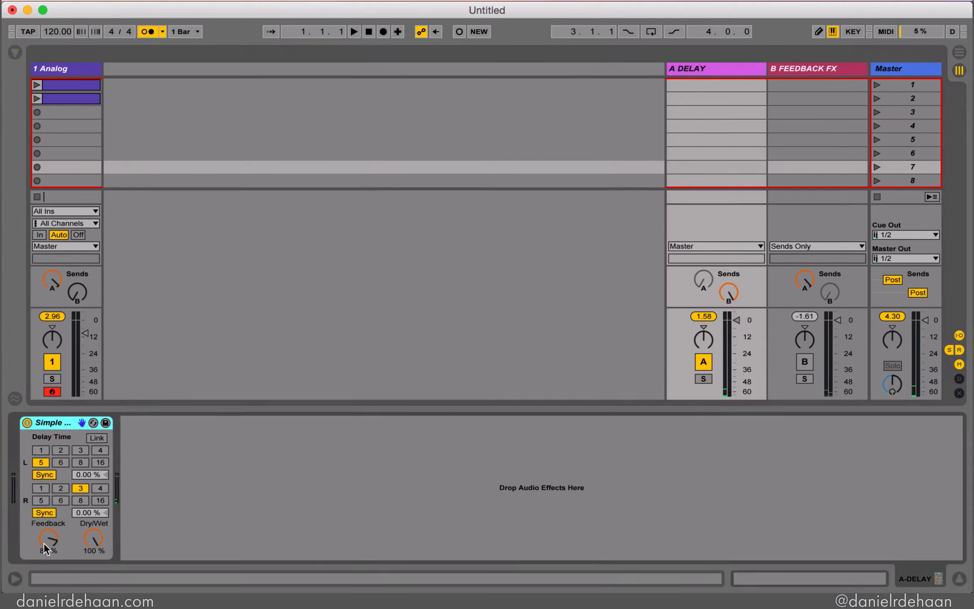
drag(44, 543, 46, 550)
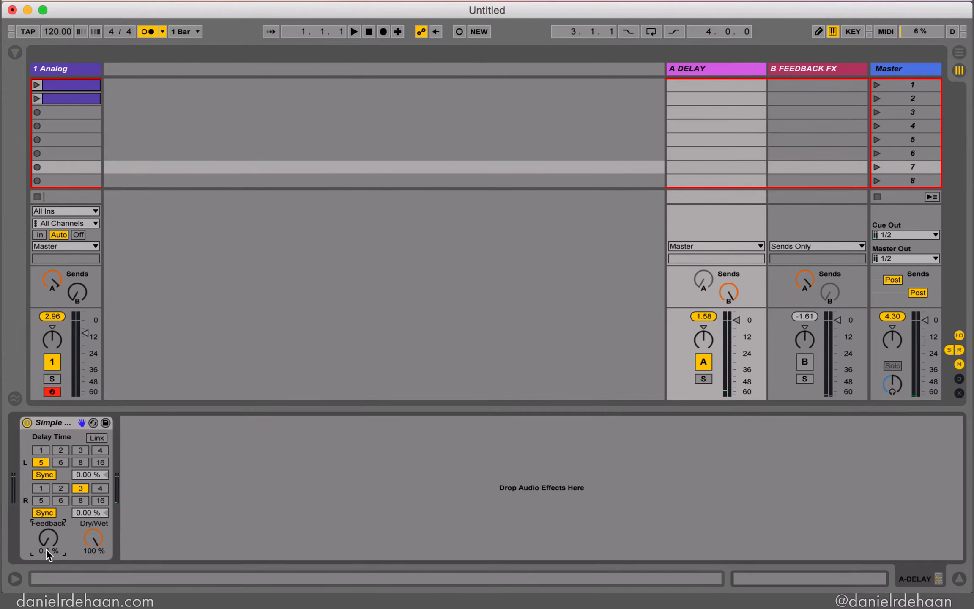
Activate the B FEEDBACK FX return track and reselect the Analog track
click(69, 66)
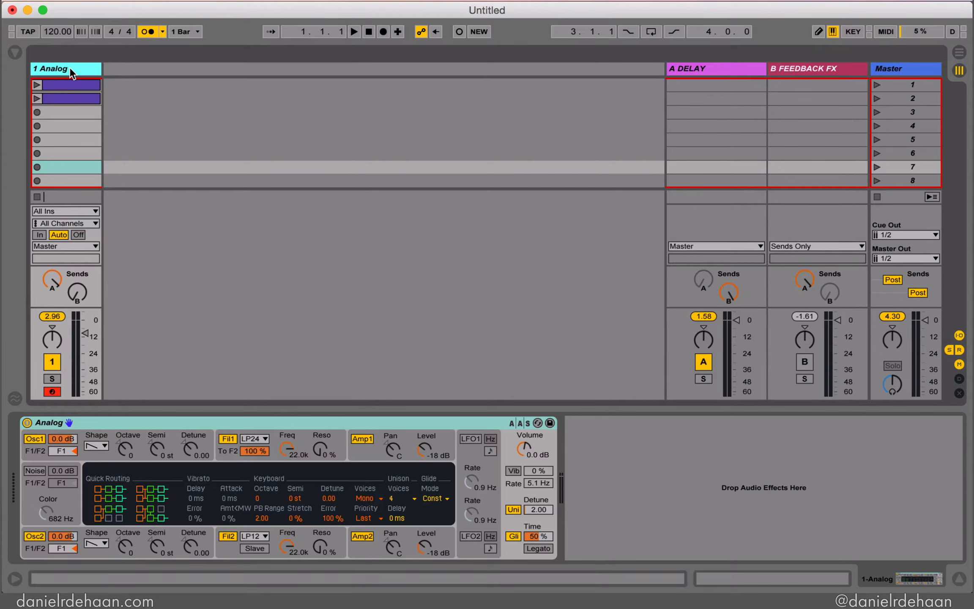
click(805, 361)
click(54, 69)
Start a new empty Live Set, discarding the changes to the current one
key(super+q)
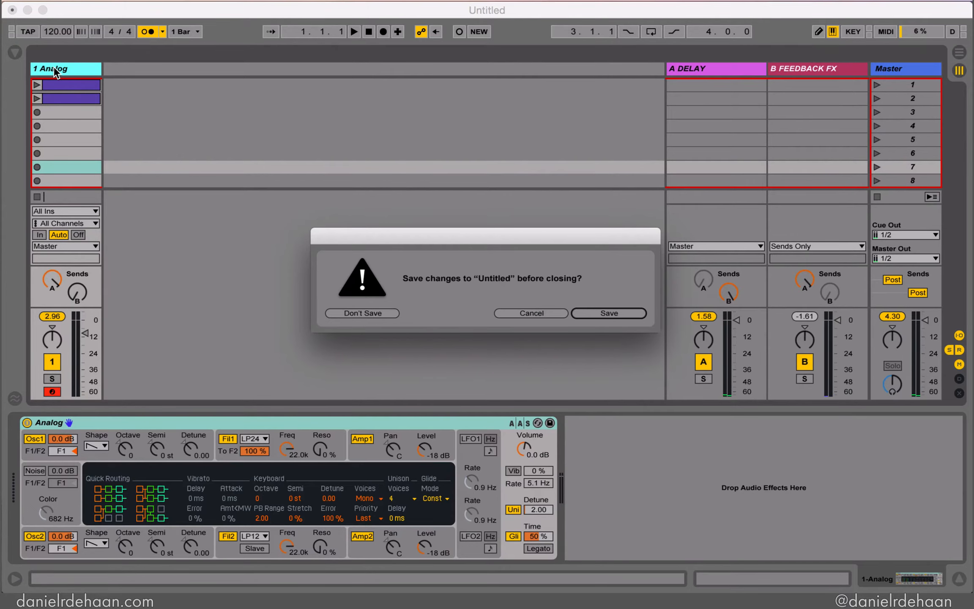
key(Tab)
key(Tab)
key(space)
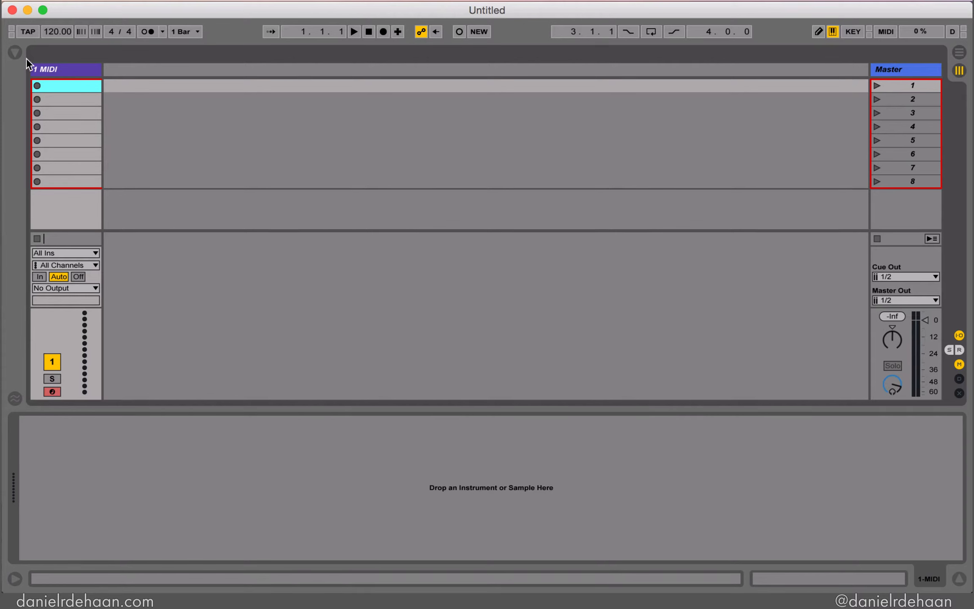
Load the Analog instrument onto the MIDI track and close the browser again
click(15, 53)
click(56, 114)
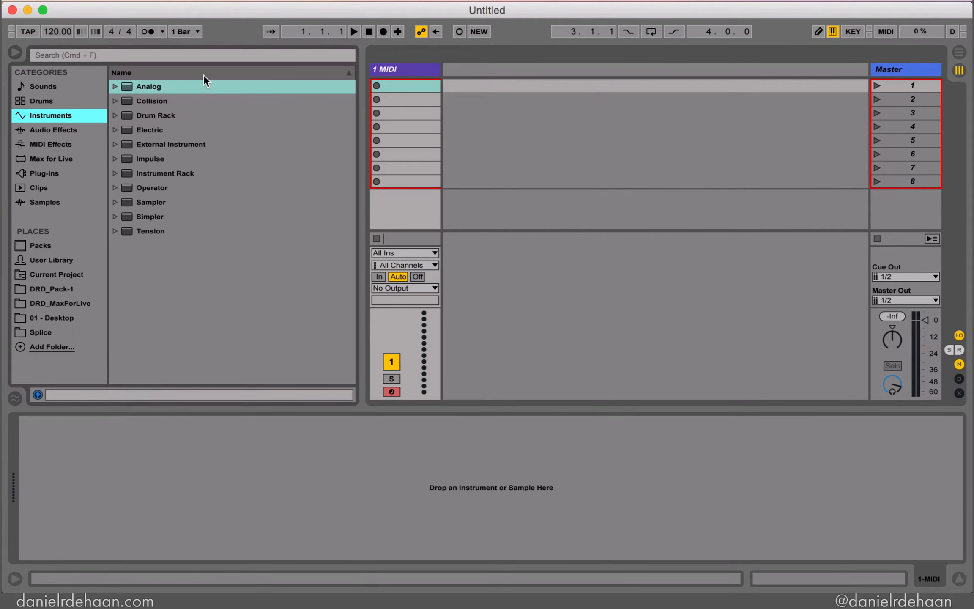
click(149, 86)
drag(432, 80, 423, 68)
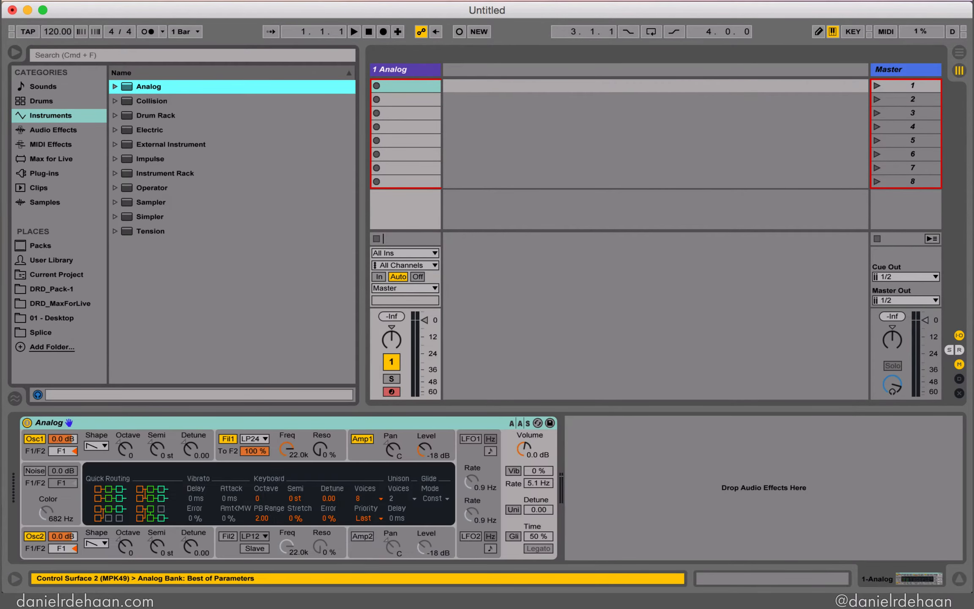
click(15, 52)
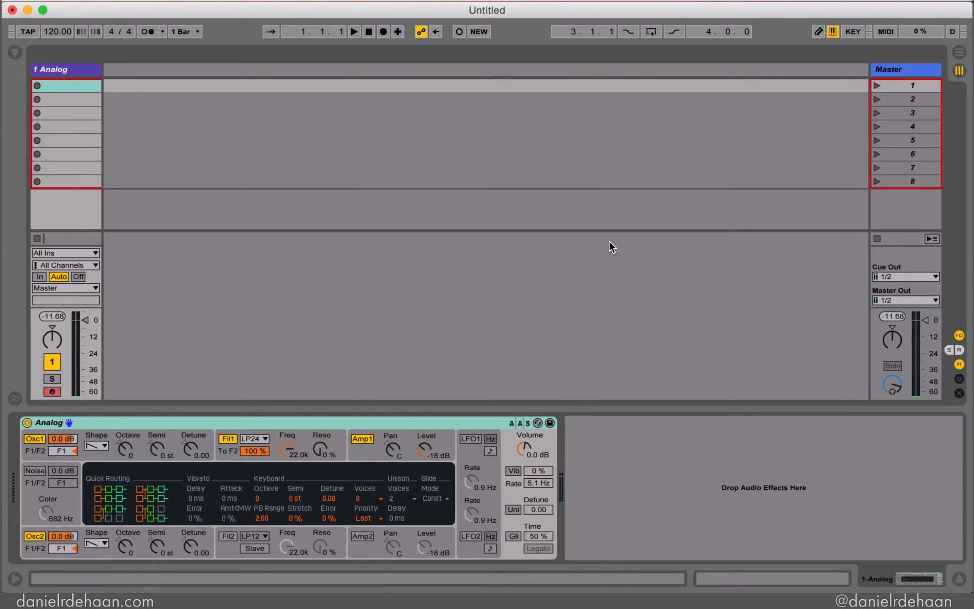
Add two return tracks and rename return A to DELAY
key(alt+super+t)
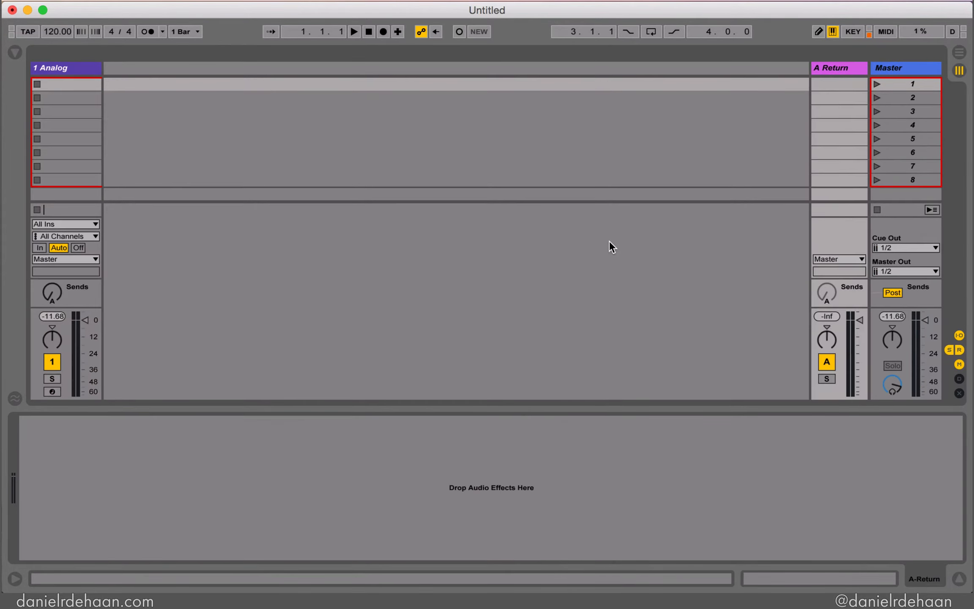
key(alt+super+t)
click(795, 72)
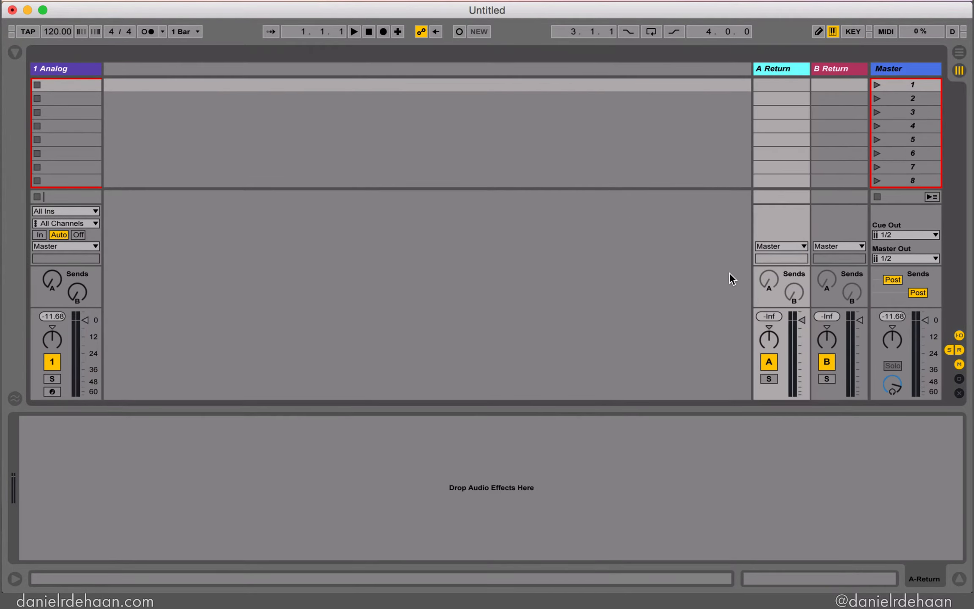
key(super+r)
text(D)
text(ELCY)
key(BackSpace)
key(BackSpace)
text(AY)
key(Tab)
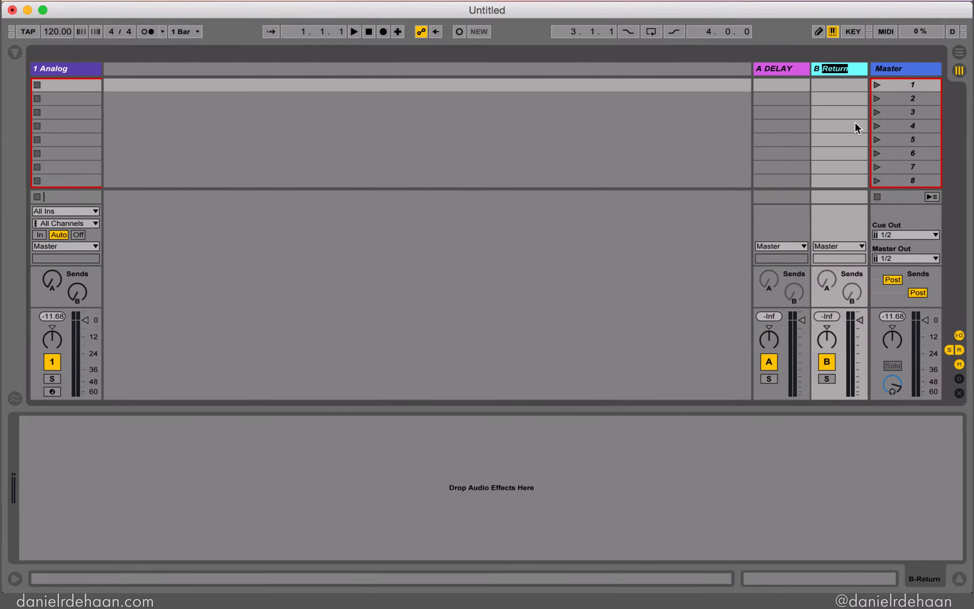
Rename return B to FEEDBACK FX and widen both return tracks so their full names fit
text(FEEDBACK)
text( FX)
key(Return)
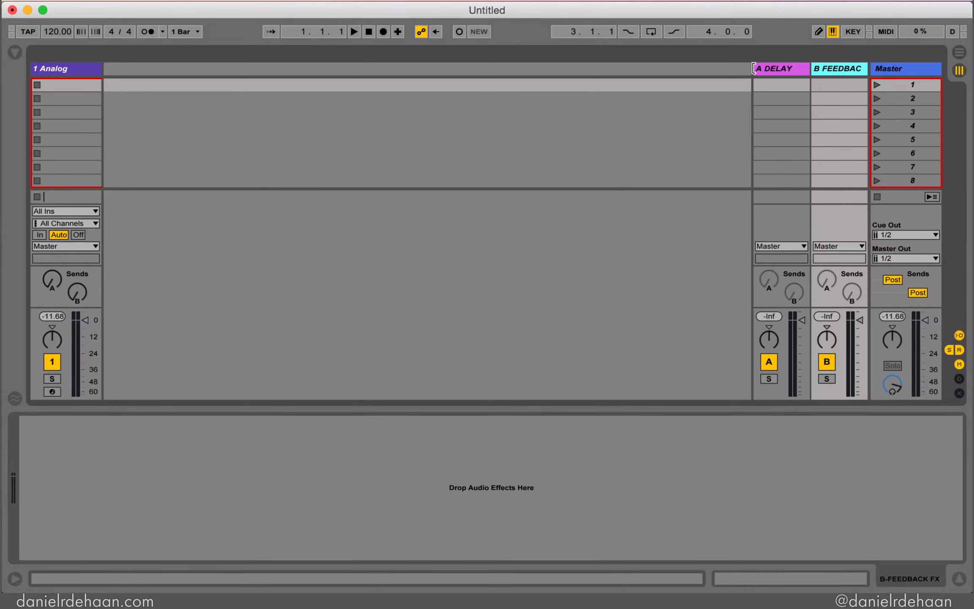
drag(753, 67, 724, 67)
drag(810, 67, 783, 67)
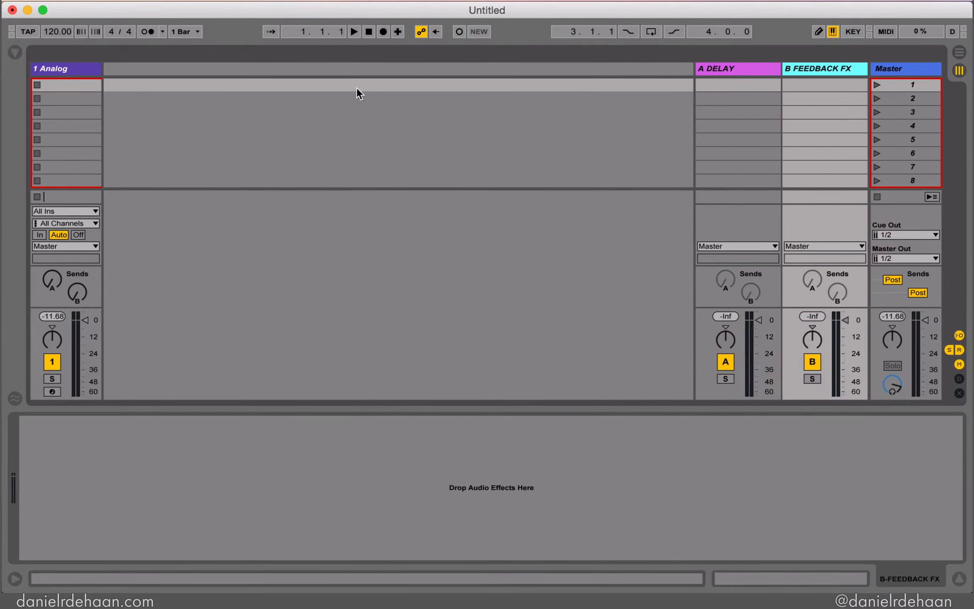
Load the Simple Delay audio effect from the browser onto the A DELAY return track
click(10, 54)
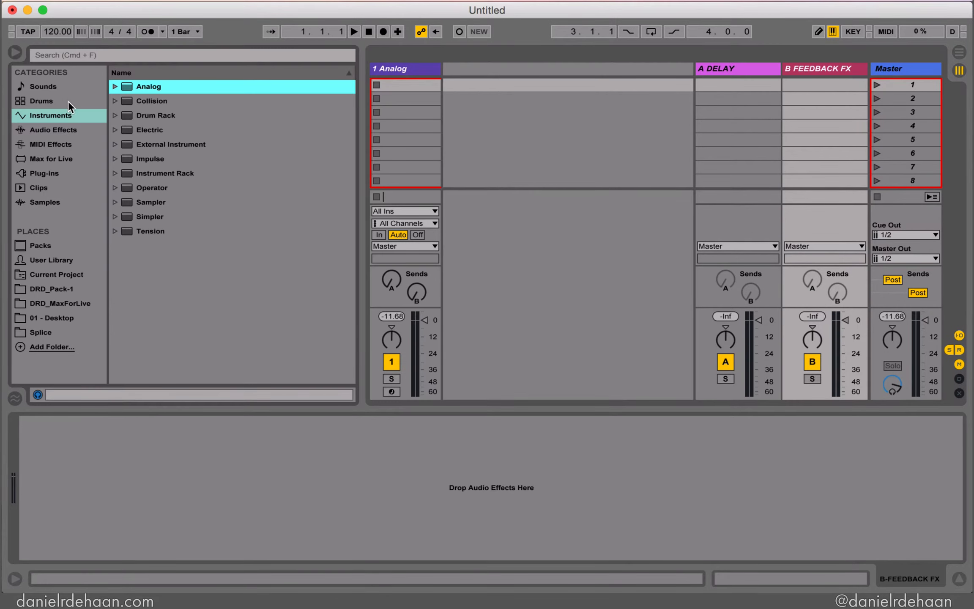
click(53, 130)
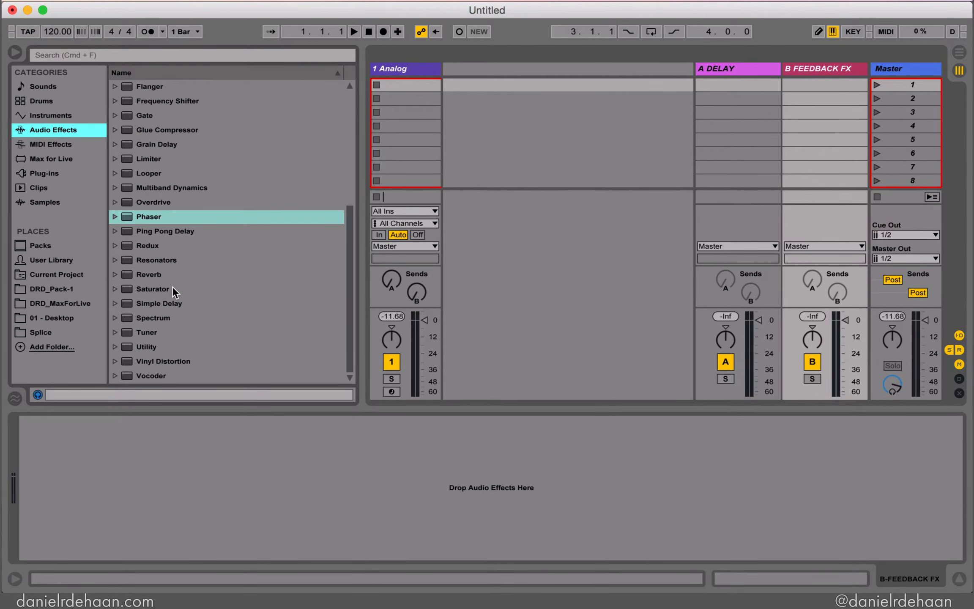
drag(144, 306, 717, 73)
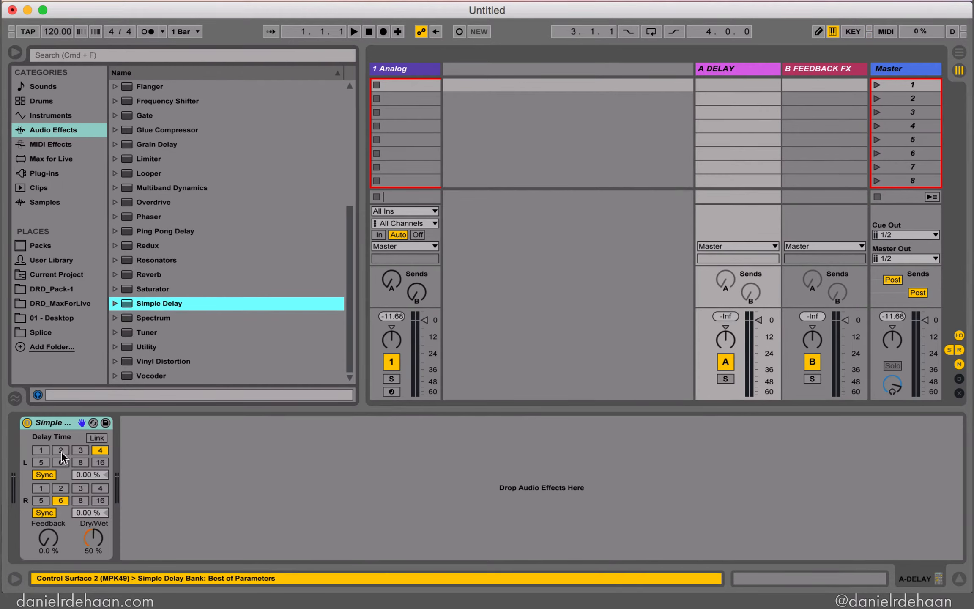
Set the Simple Delay's time to 3 for the left channel and 5 for the right, with 100 % Dry/Wet
click(80, 450)
click(41, 500)
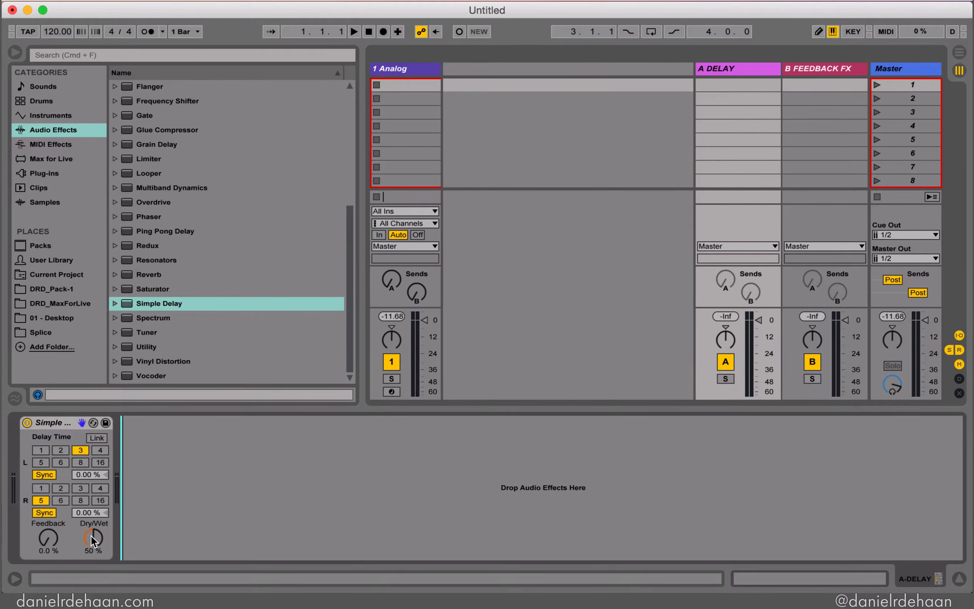
drag(94, 539, 93, 503)
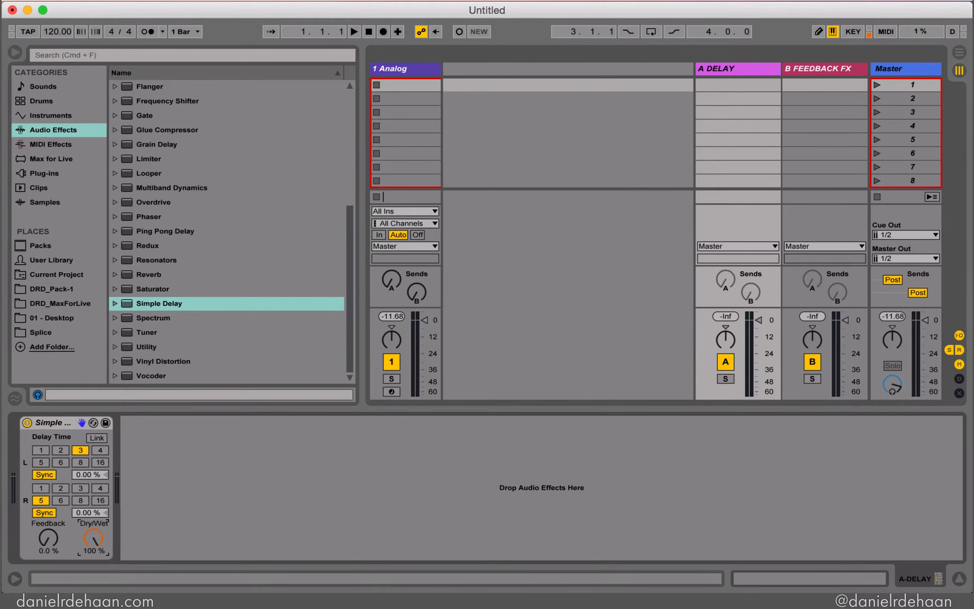
Turn up the Analog track's send to the A DELAY return
click(418, 72)
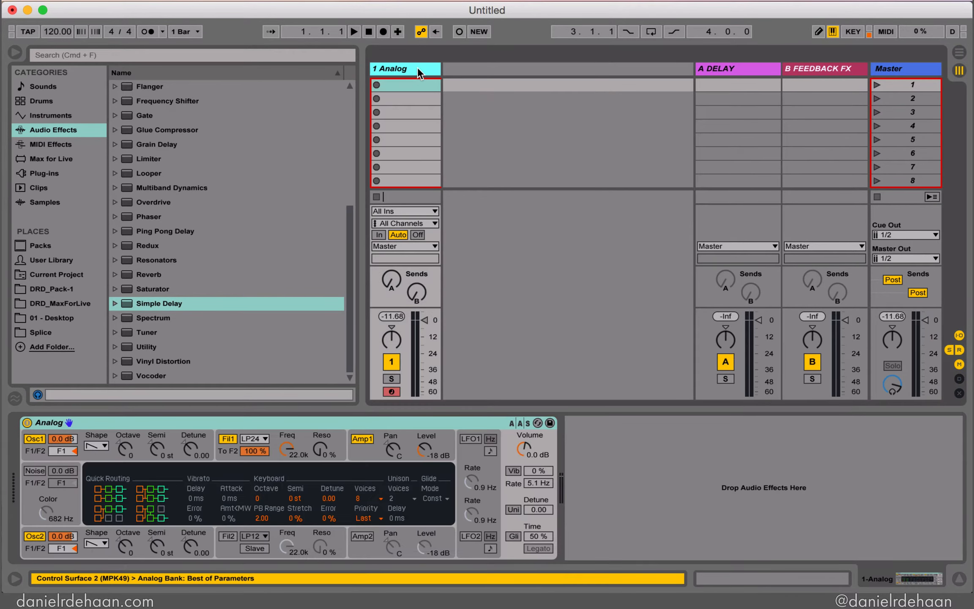
click(758, 69)
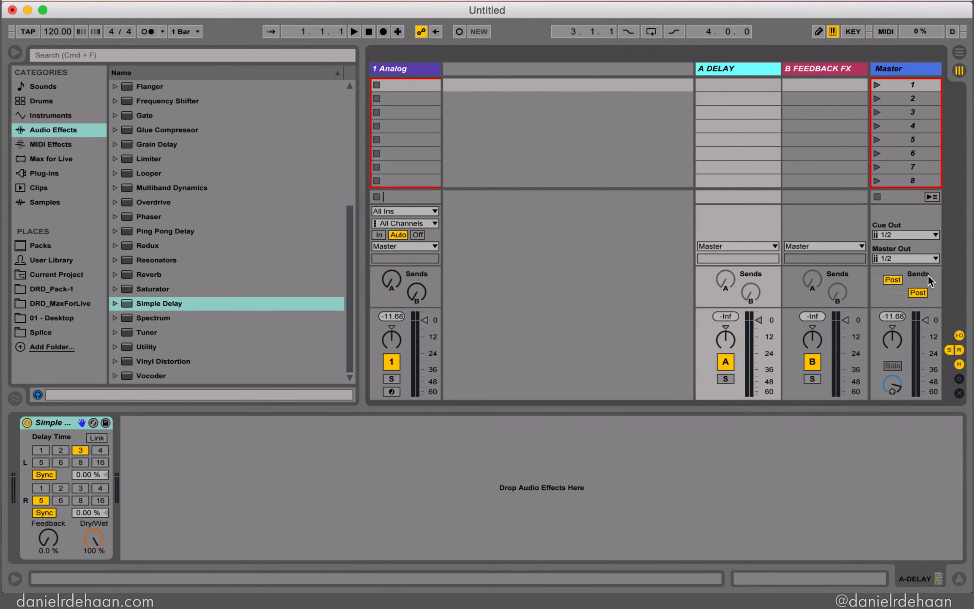
click(391, 67)
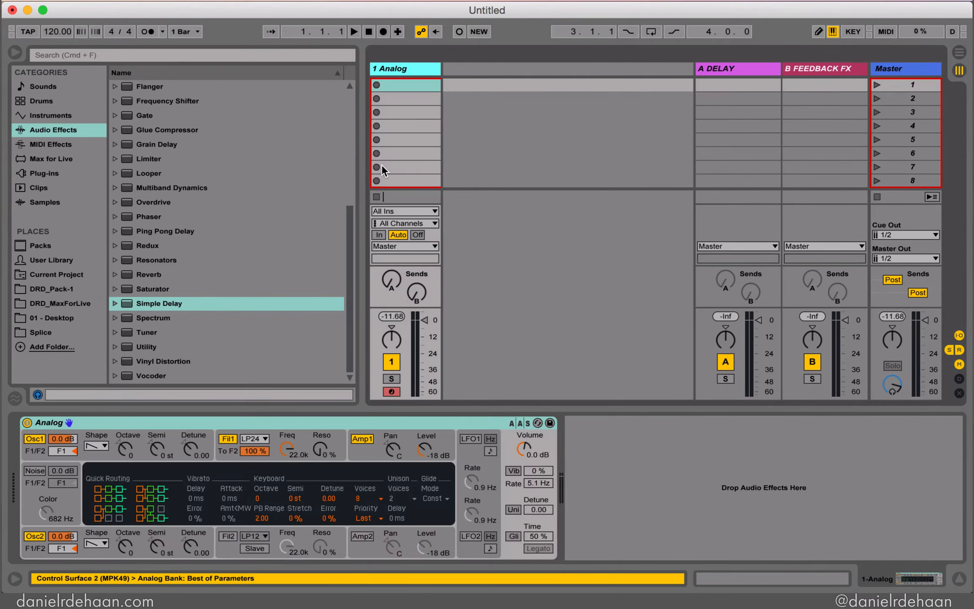
click(390, 278)
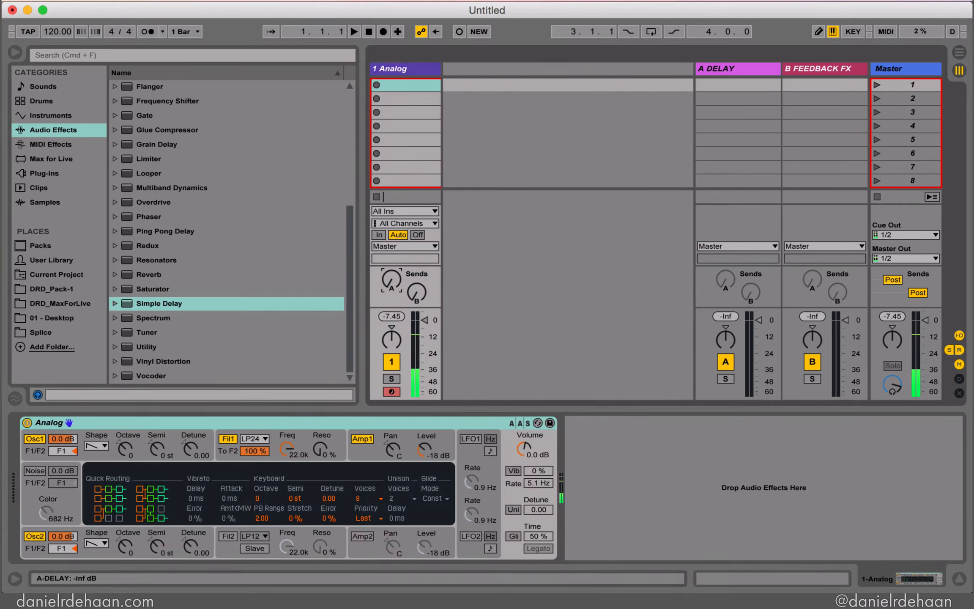
drag(392, 277, 391, 224)
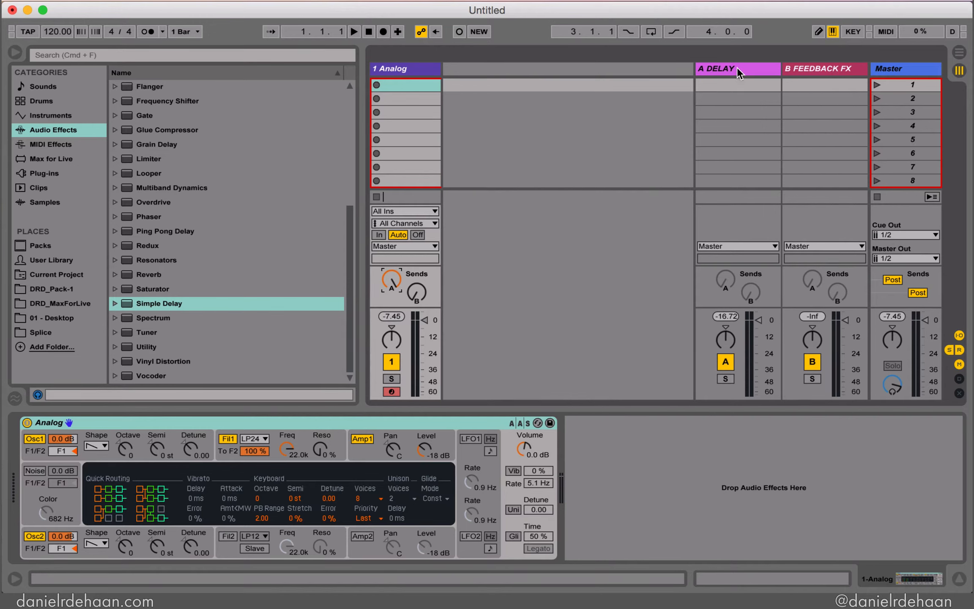
Enable send B on the A DELAY return and send A on the B FEEDBACK FX return
right_click(751, 290)
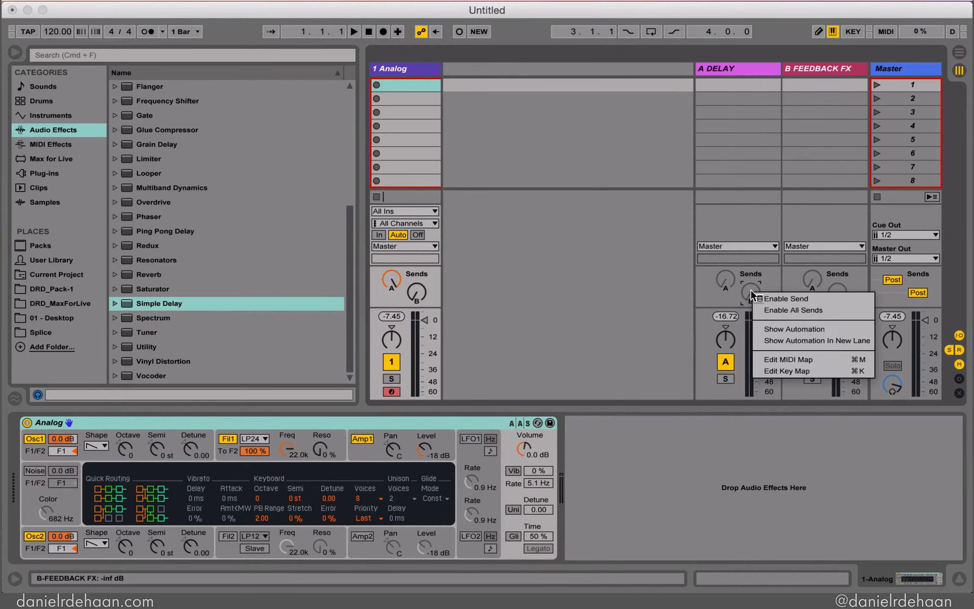
click(776, 297)
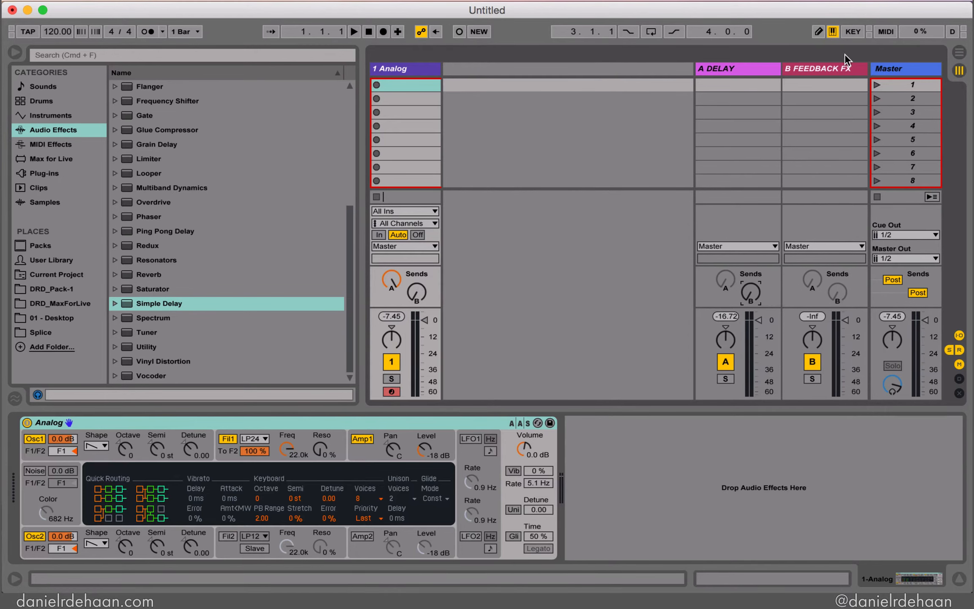
click(836, 68)
click(812, 276)
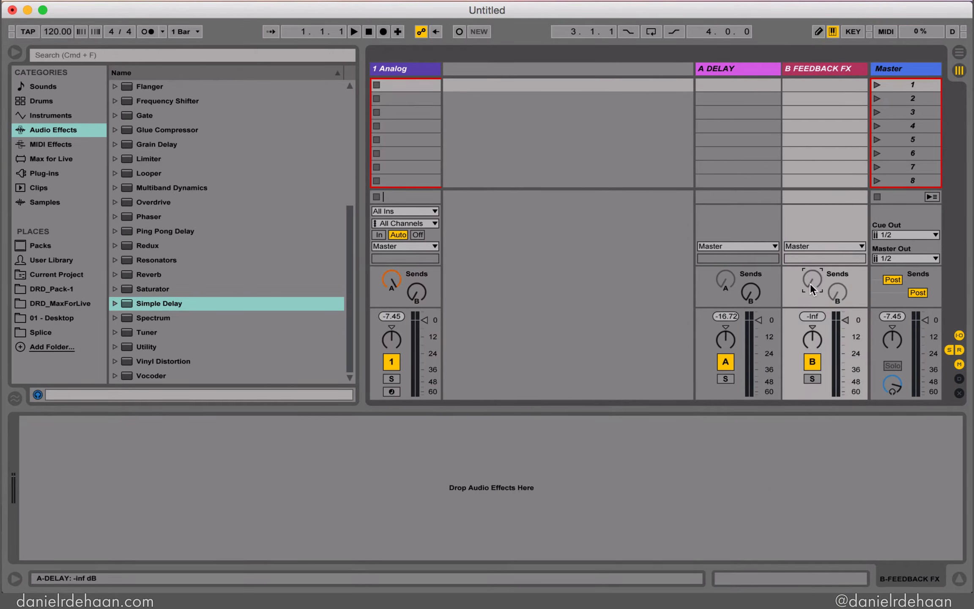
right_click(811, 284)
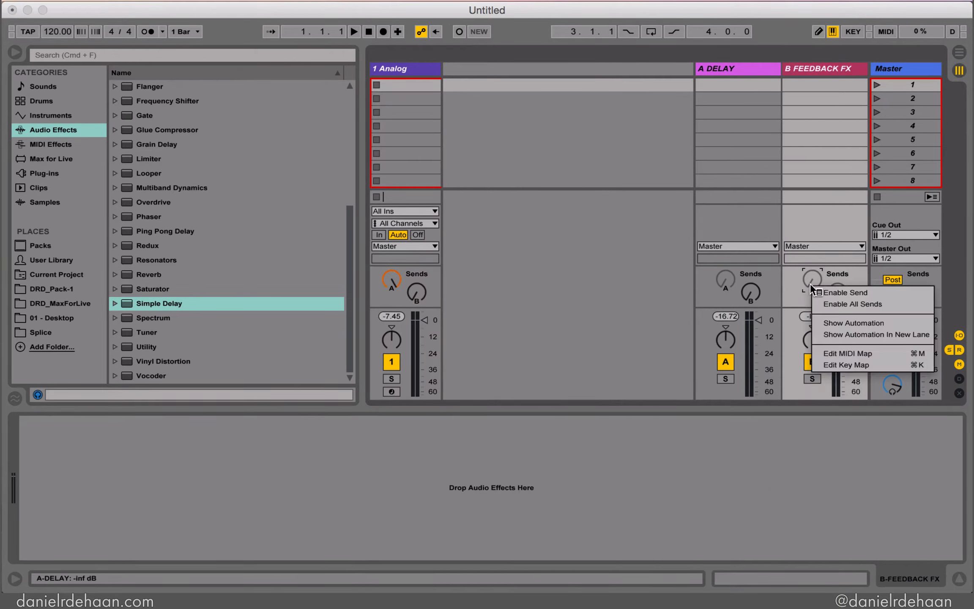
click(840, 293)
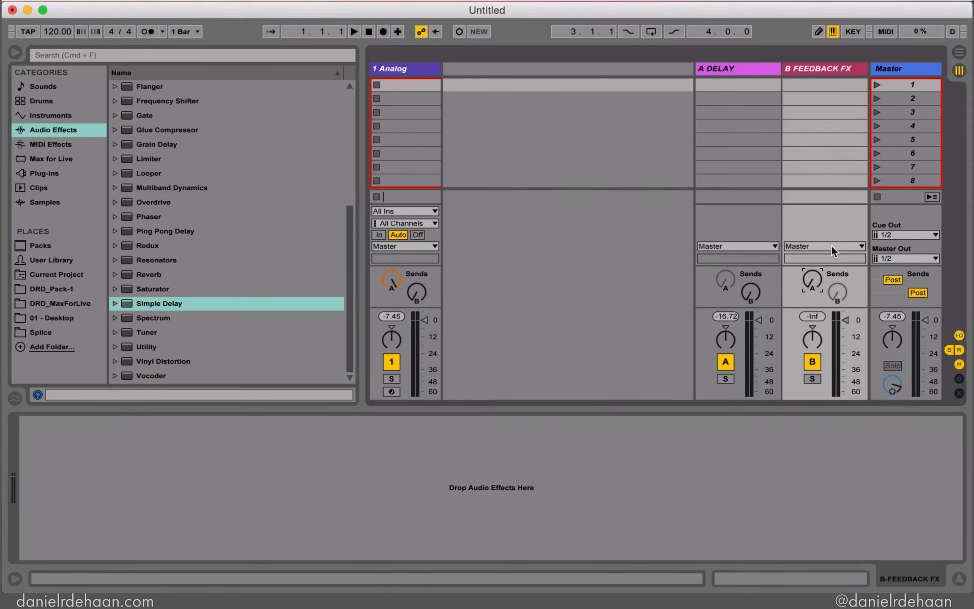
Route the B FEEDBACK FX return's output to Sends Only and turn the A DELAY return's send B up fully
click(960, 336)
click(960, 337)
click(960, 337)
click(960, 336)
click(837, 245)
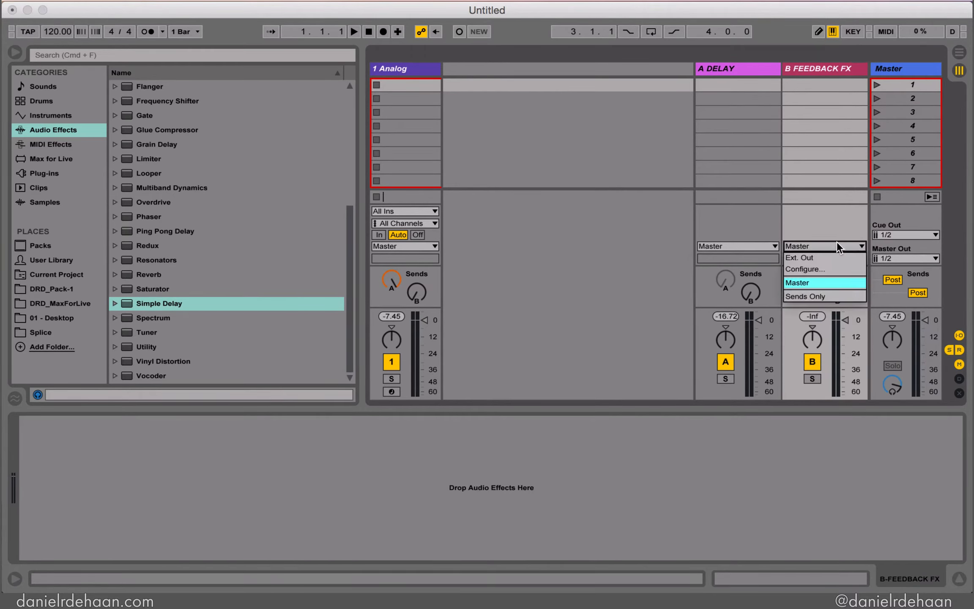
click(831, 295)
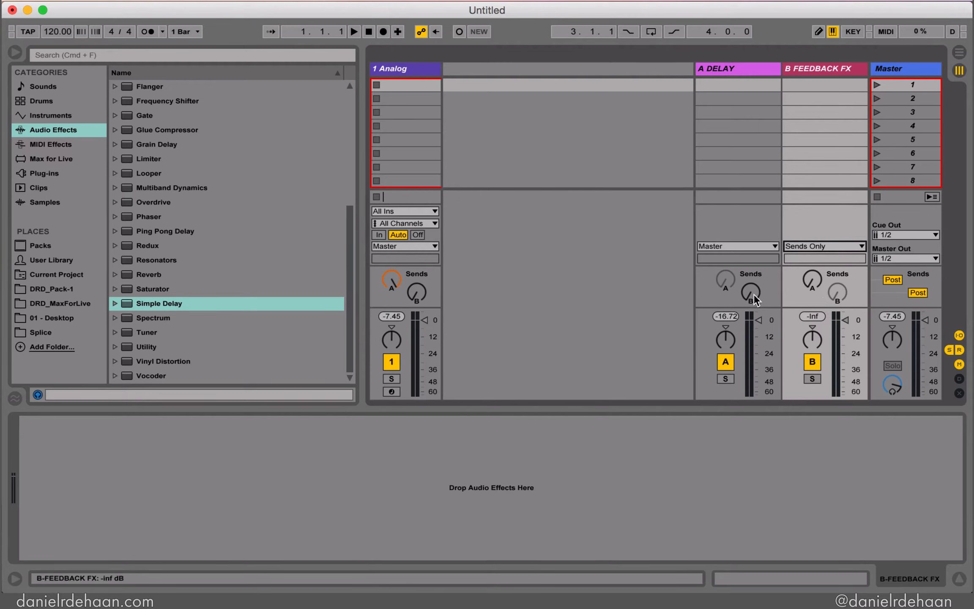
drag(753, 294, 754, 266)
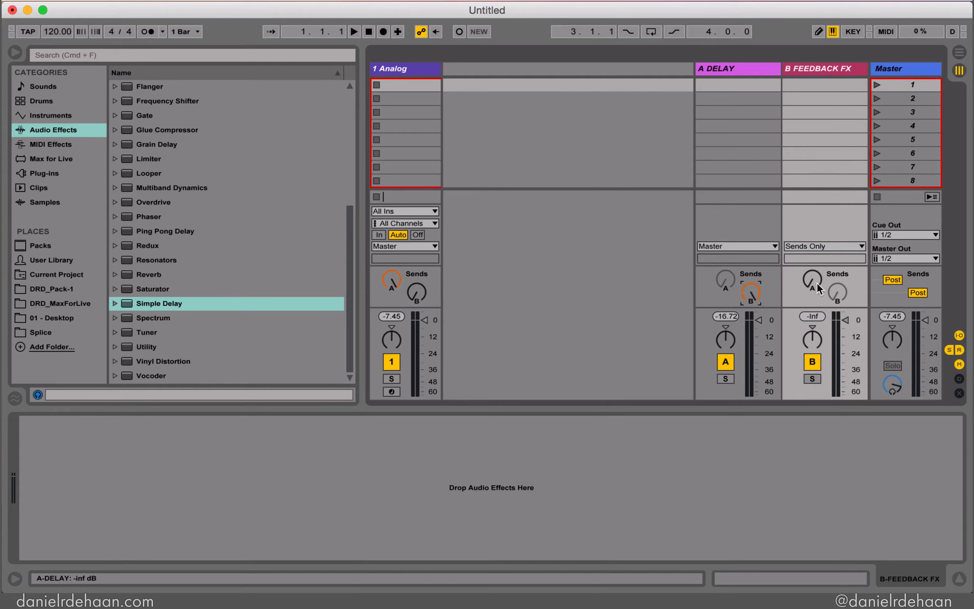
Review the signal path from the Analog track through its send A to the Simple Delay on the A DELAY return
click(405, 69)
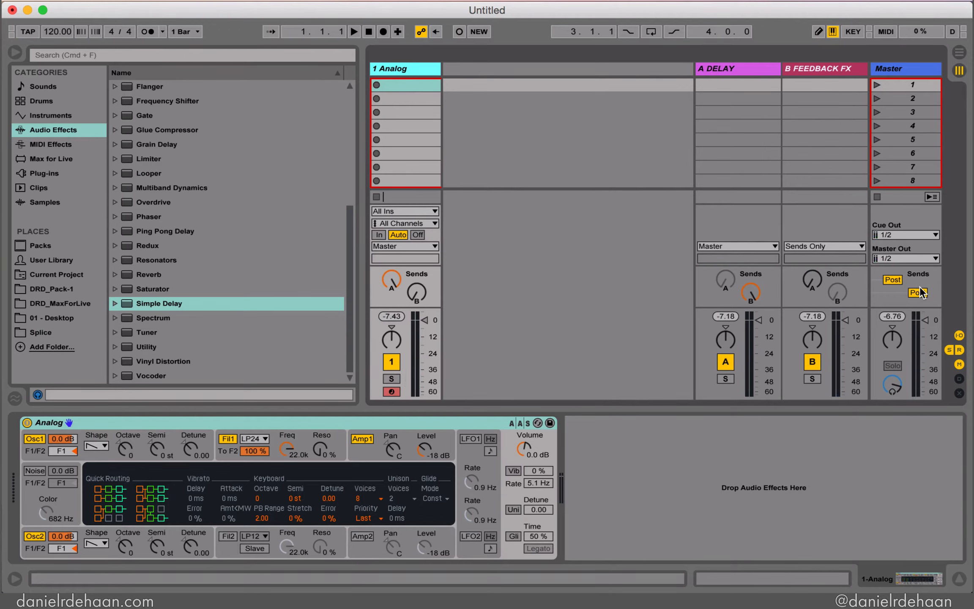
click(386, 283)
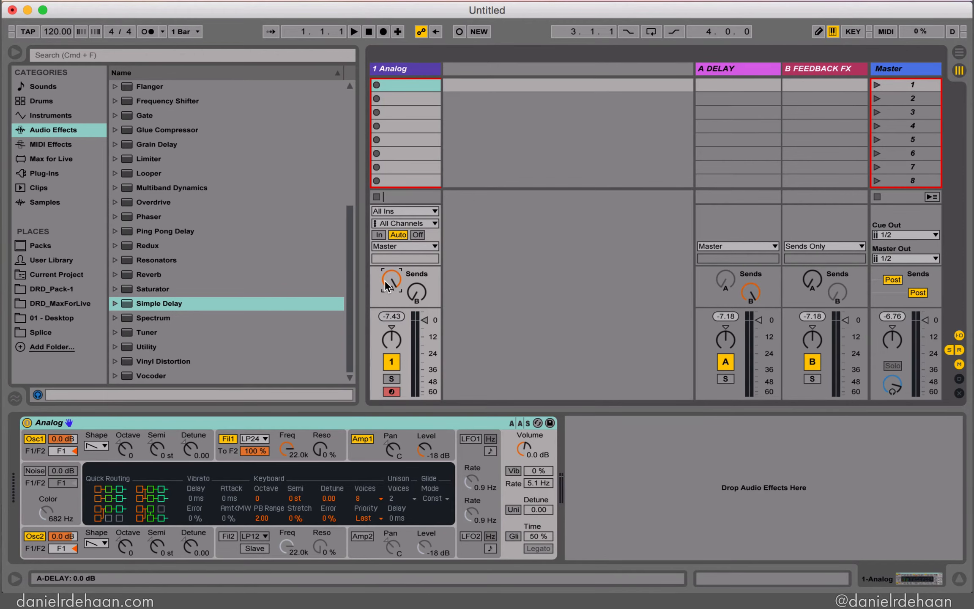
click(727, 70)
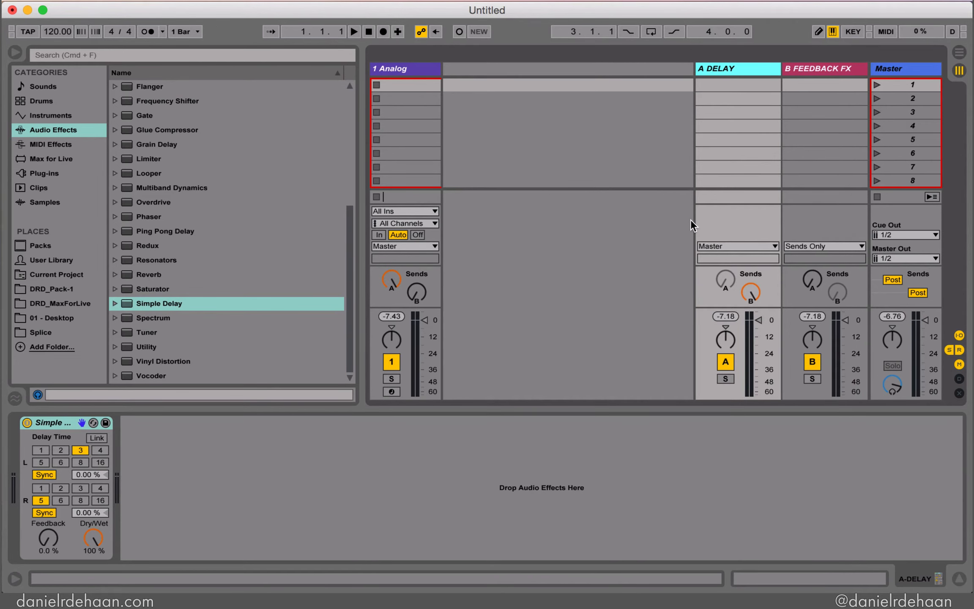
Create a MIDI clip in the Analog track's first slot with a 1/16 C3 note at the start and a two-beat loop
double_click(411, 85)
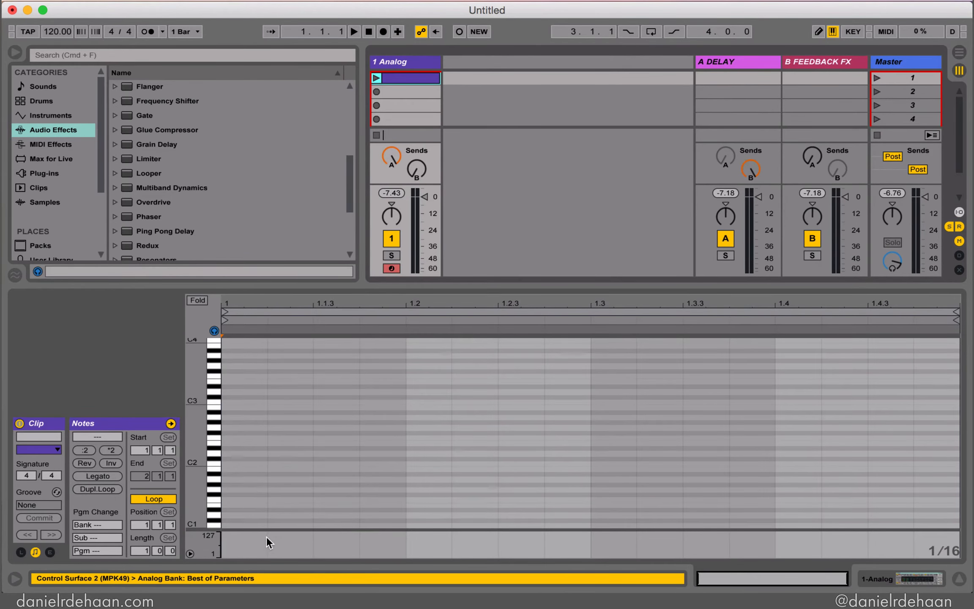
double_click(234, 398)
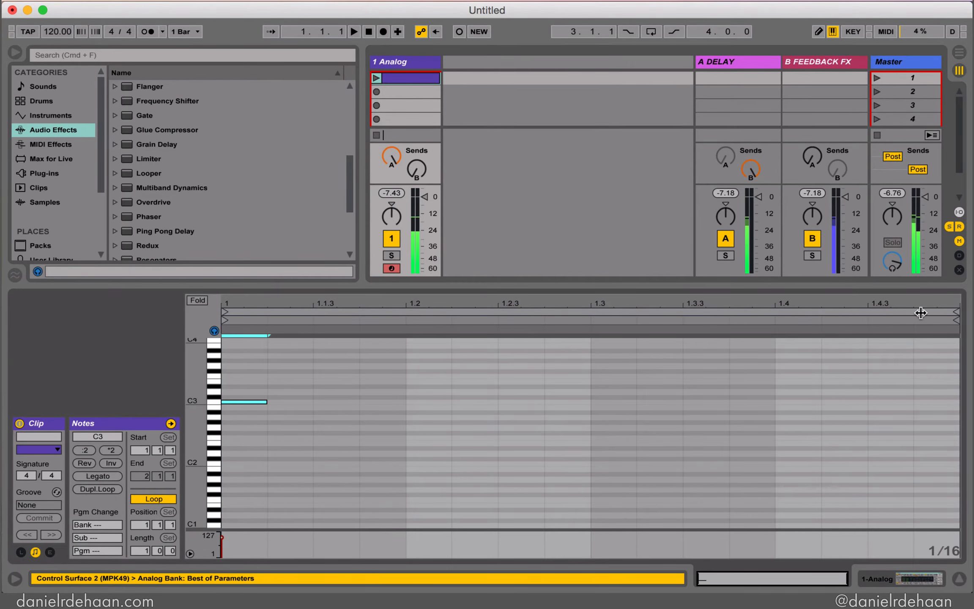
drag(954, 309, 591, 311)
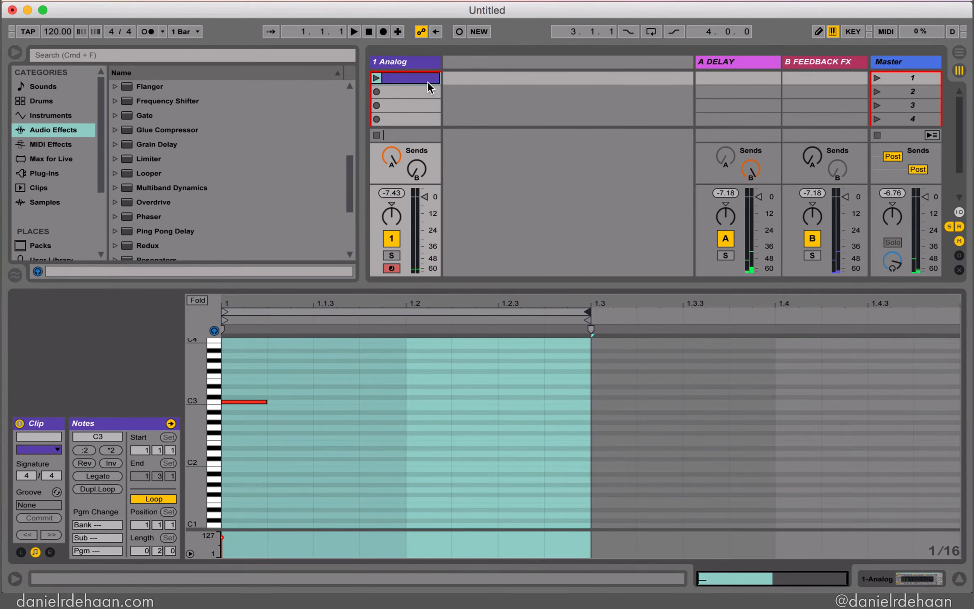
Launch the Analog clip with the browser hidden and extend the clip's loop to one full bar
click(375, 78)
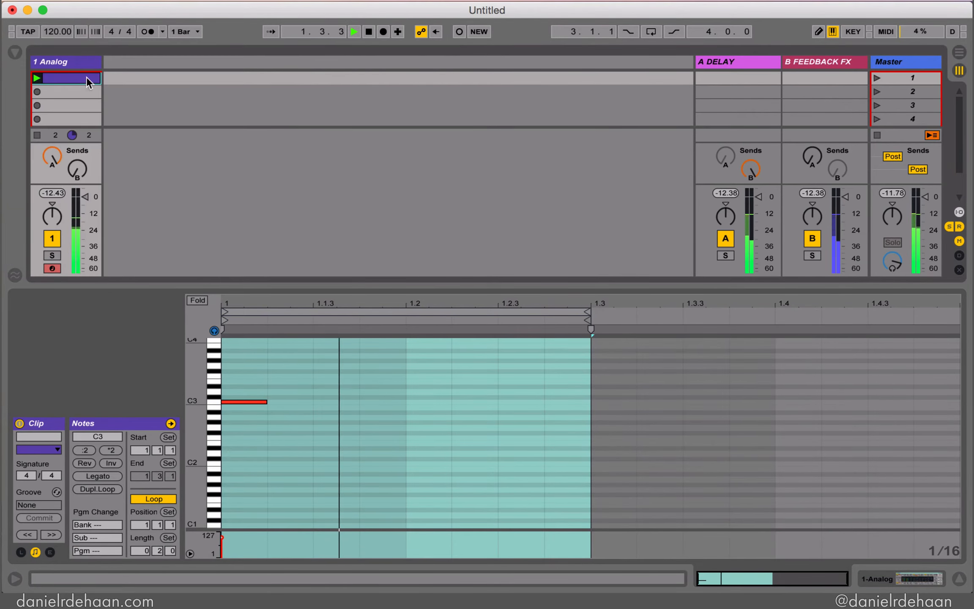
key(super+alt+b)
drag(594, 321, 956, 334)
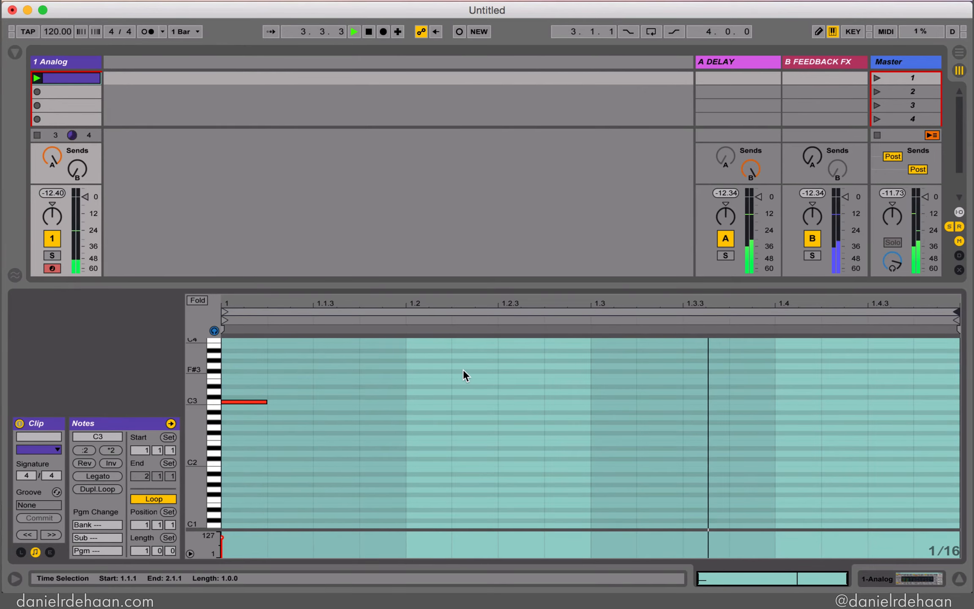
Enlarge the mixer area and raise the B FEEDBACK FX return's send A to -4.0 dB while the clip plays
click(820, 60)
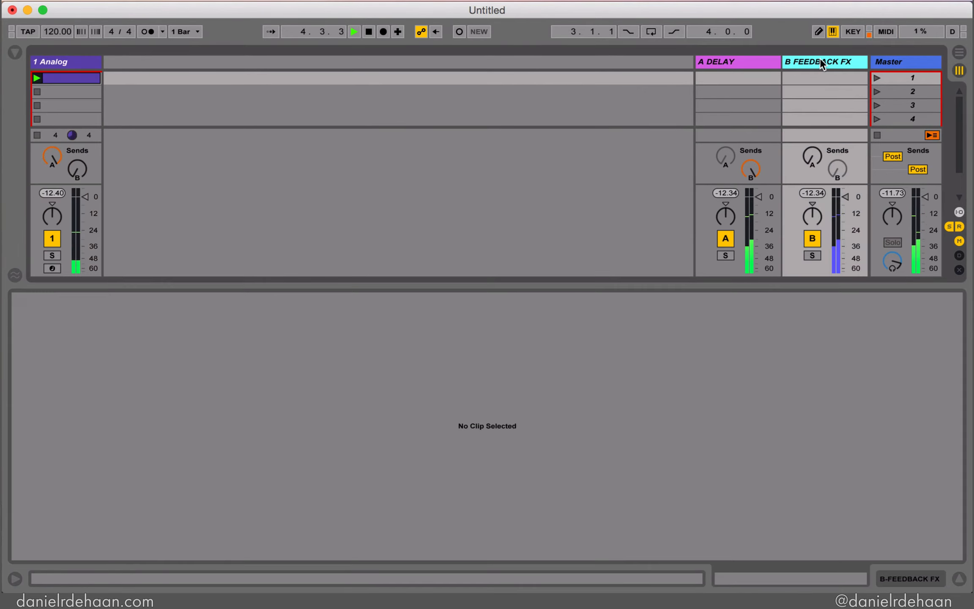
drag(696, 288, 697, 458)
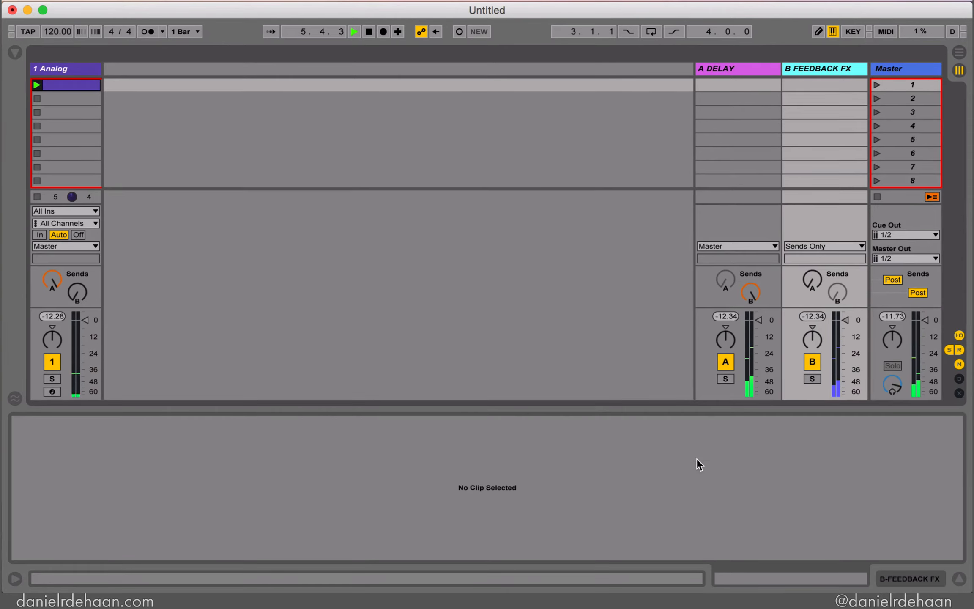
click(813, 280)
mouse_move(813, 280)
mouse_down()
mouse_move(813, 254)
mouse_move(818, 286)
mouse_up()
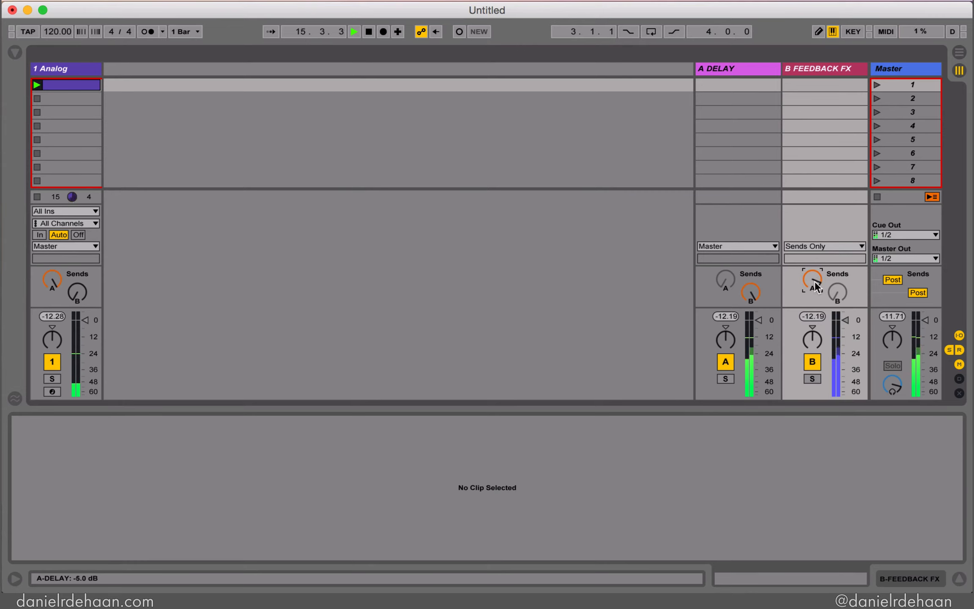
drag(816, 287, 816, 286)
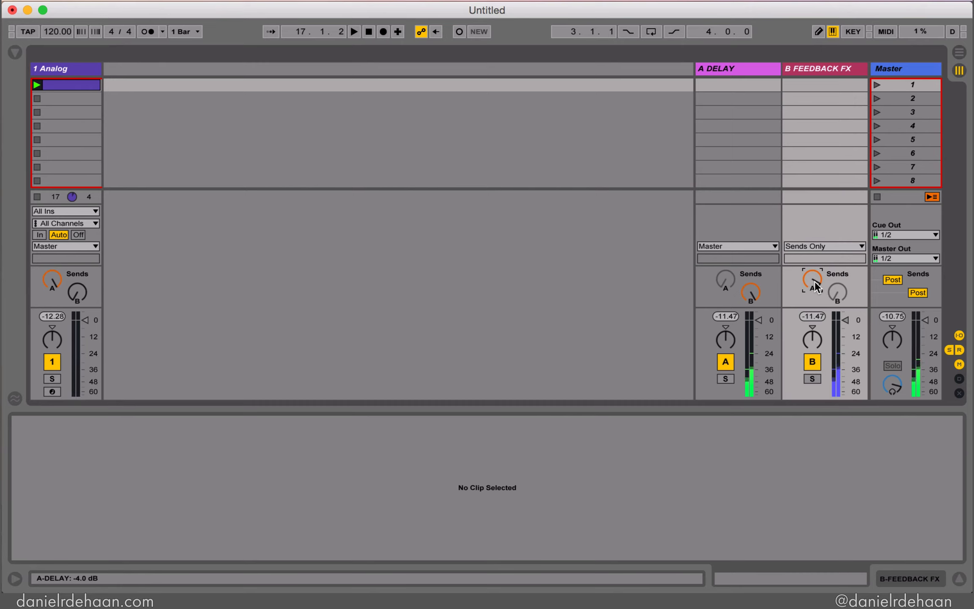
Show the Simple Delay device on the A DELAY return and reopen the browser
click(725, 66)
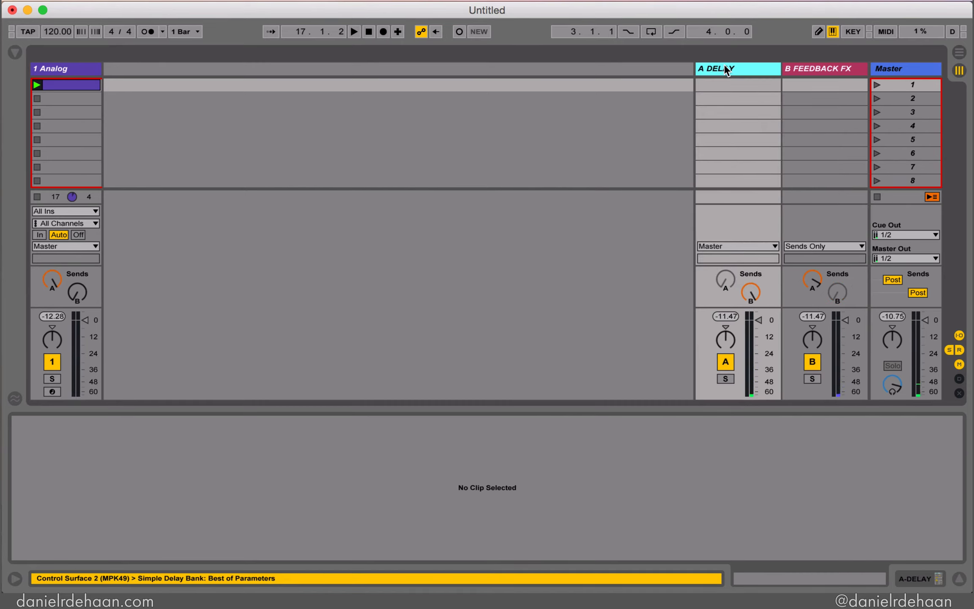
click(724, 80)
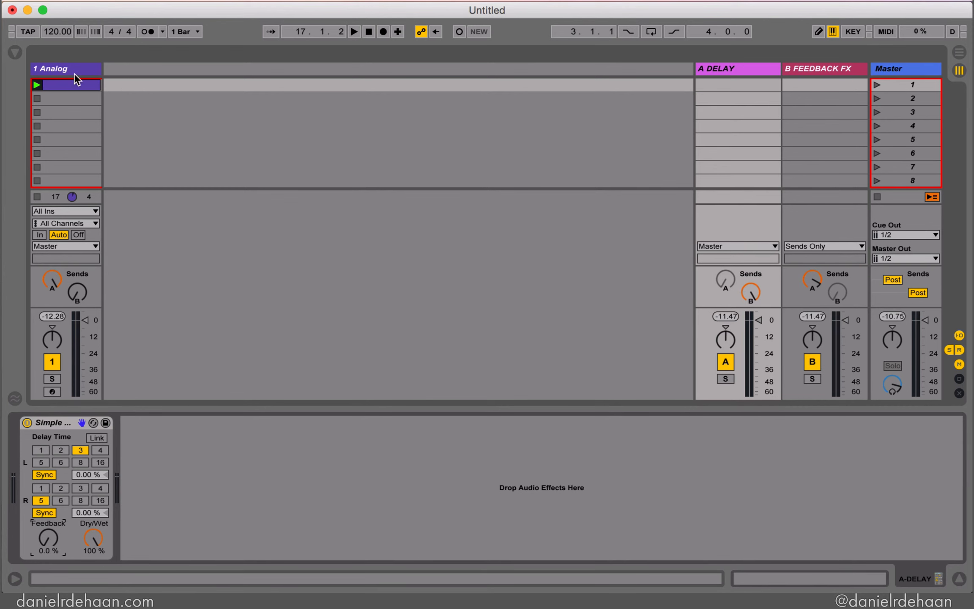
click(13, 50)
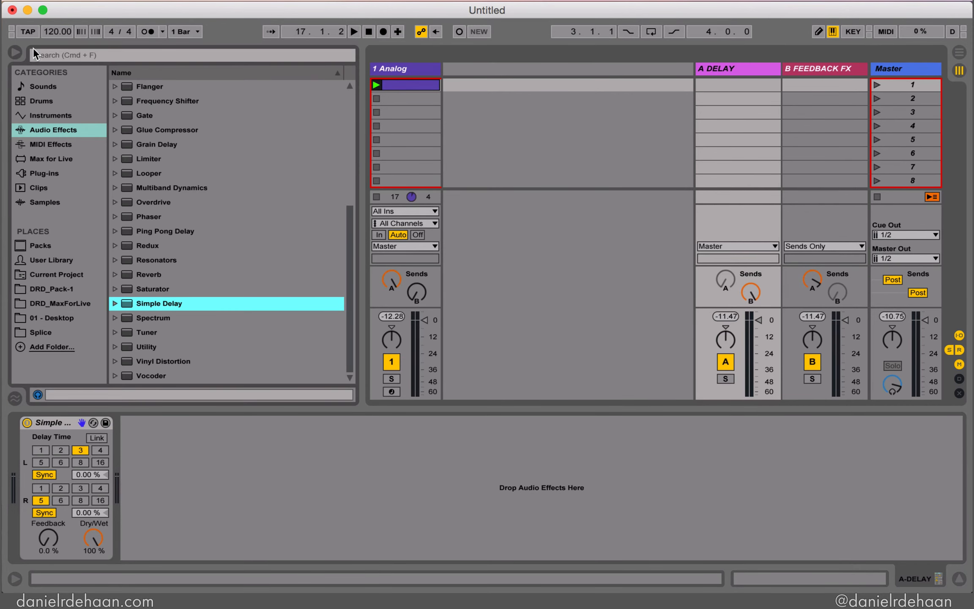
Load the EQ Eight audio effect from the browser onto the B FEEDBACK FX return track
click(846, 71)
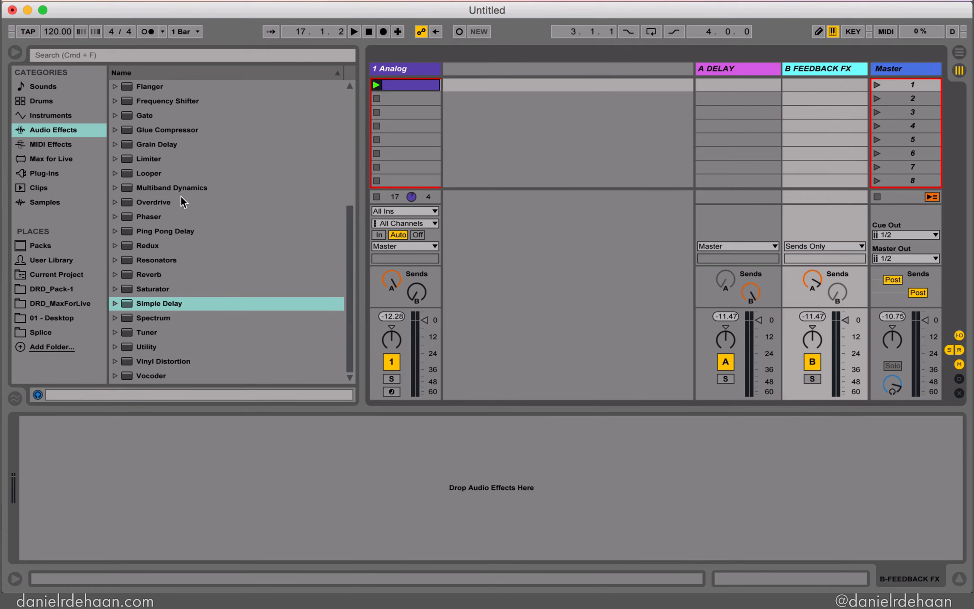
scroll(150, 221, up, 10)
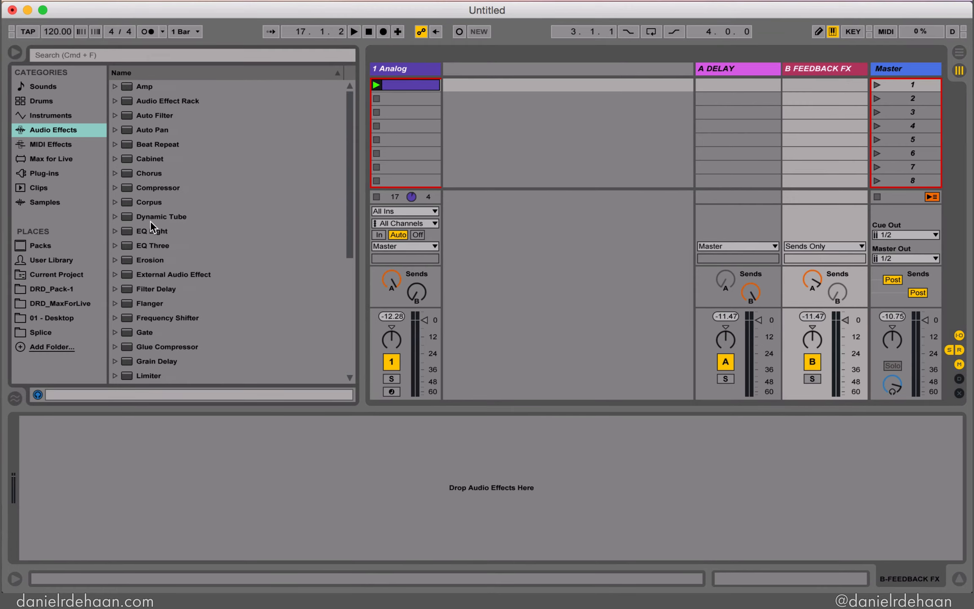
drag(150, 230, 66, 486)
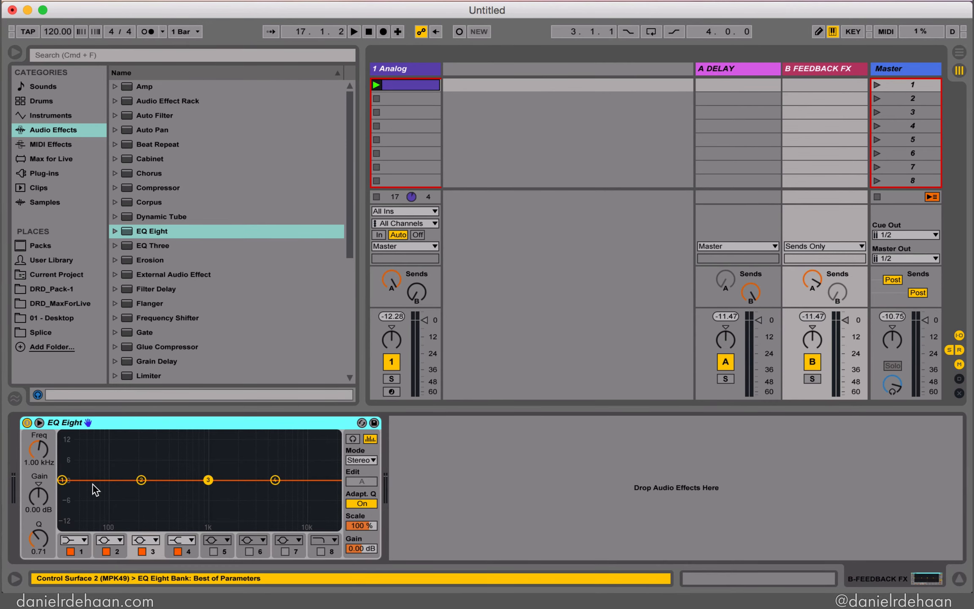
Switch off EQ Eight bands 2, 3 and 4 and set band 1 to the steep (x4) low-cut filter
click(142, 552)
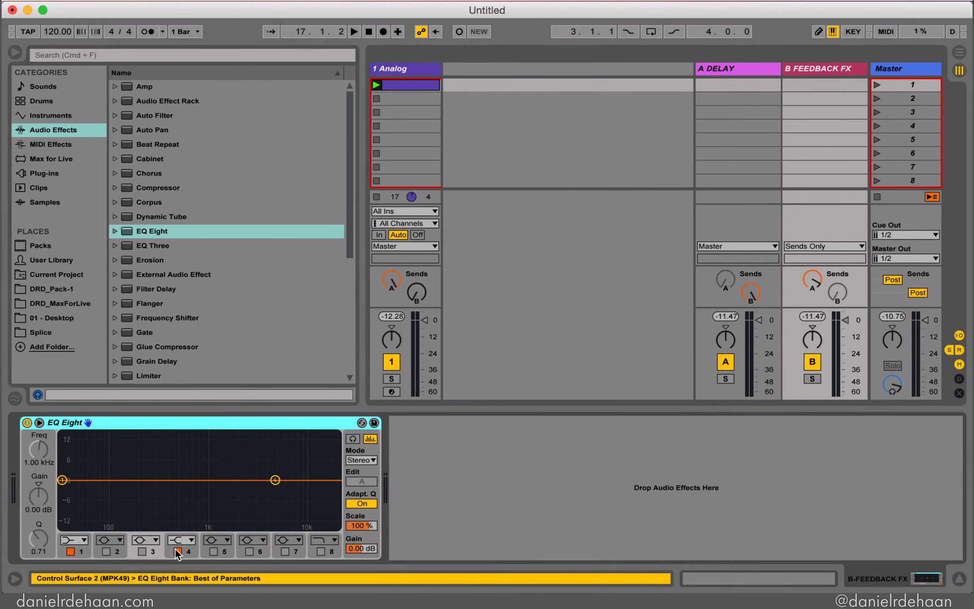
click(178, 551)
click(79, 540)
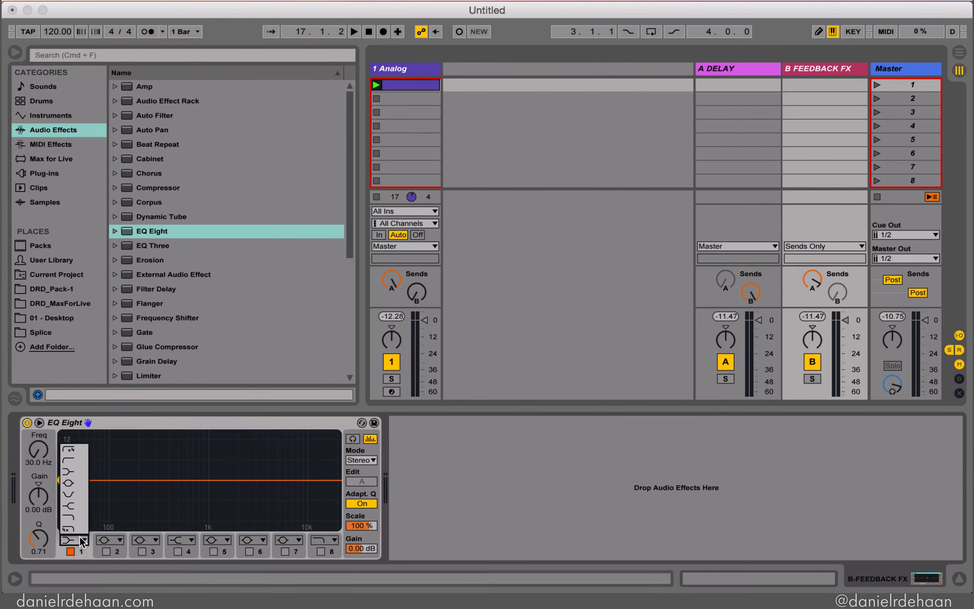
click(76, 451)
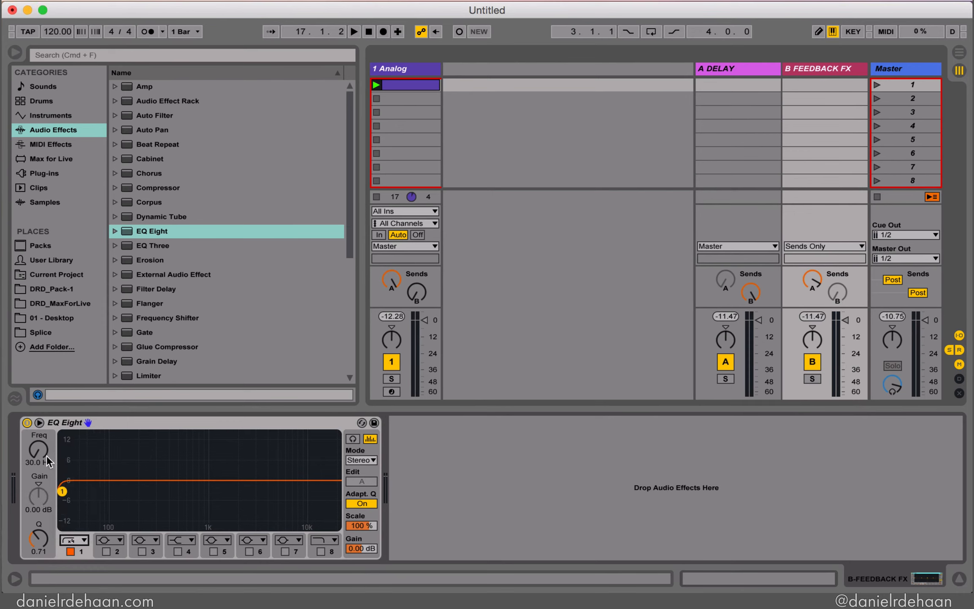
Launch the Analog clip and tune EQ Eight's band 1 low cut by ear to about 241 Hz
drag(47, 455, 224, 242)
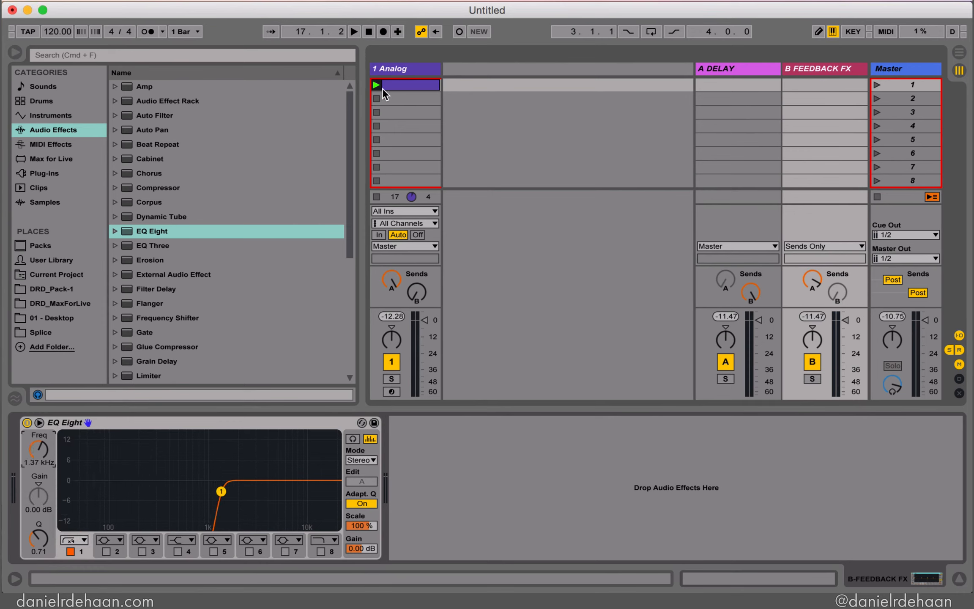
click(377, 85)
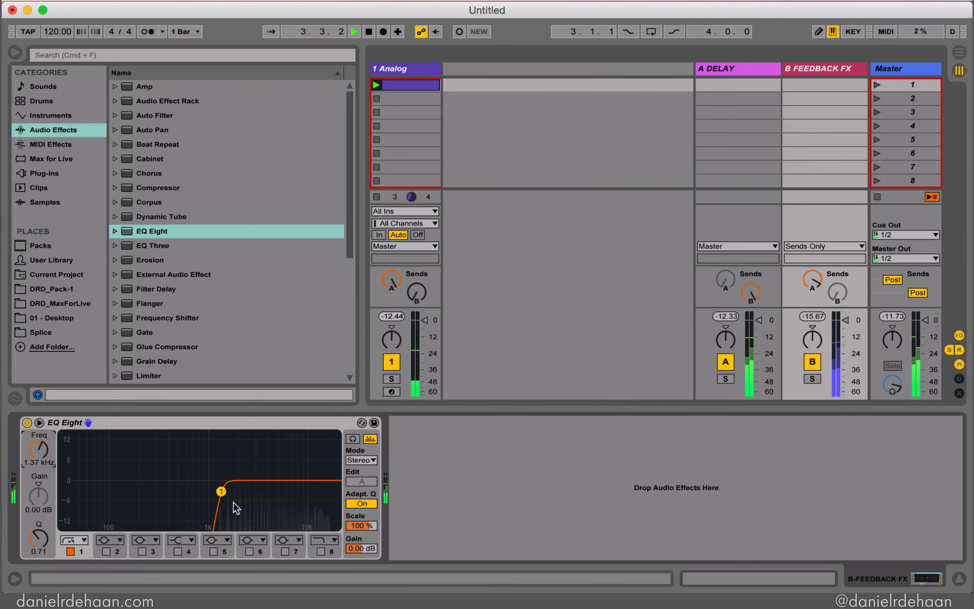
drag(220, 491, 148, 491)
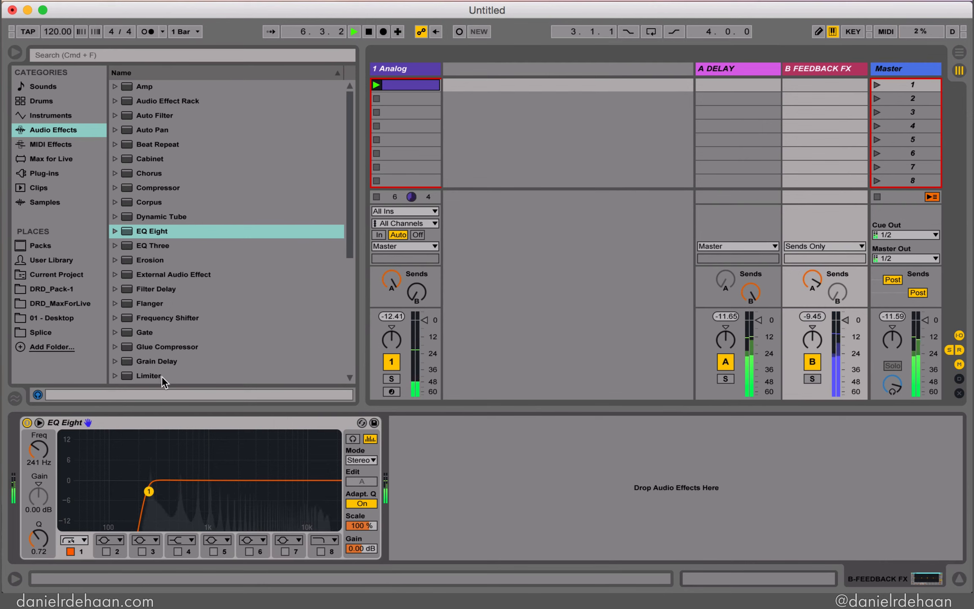
Load the Reverb audio effect after the EQ Eight on the B FEEDBACK FX return
scroll(161, 376, down, 5)
click(148, 275)
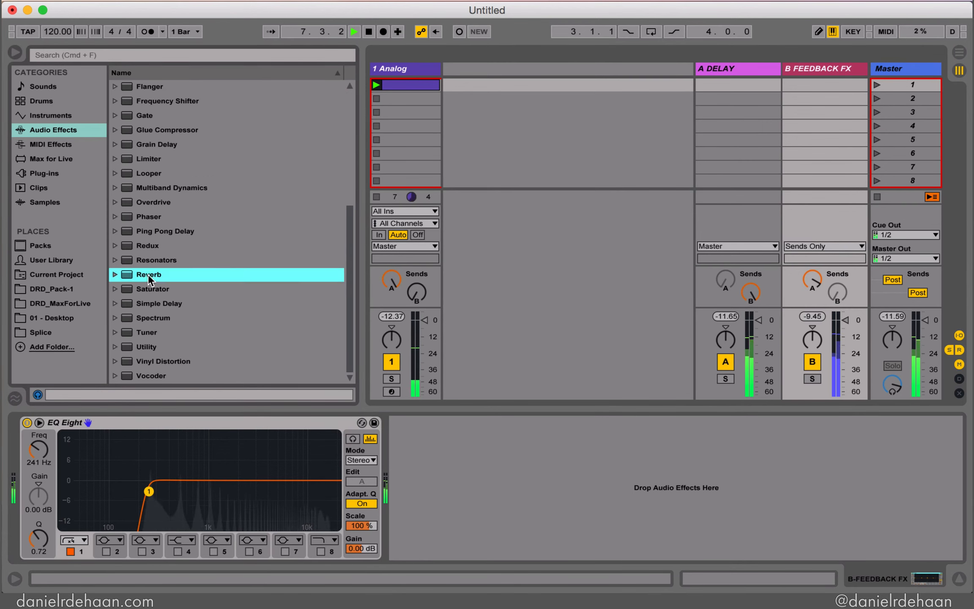
drag(148, 280, 458, 508)
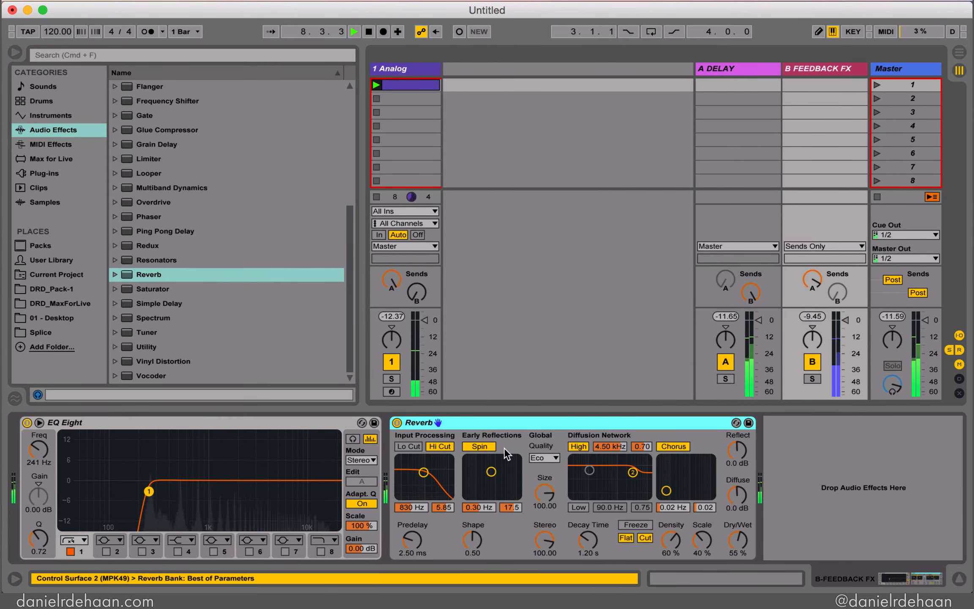
Set the Reverb's input filter to Lo Cut only at about 4.32 kHz and its decay time to 5.96 s
click(435, 447)
click(408, 446)
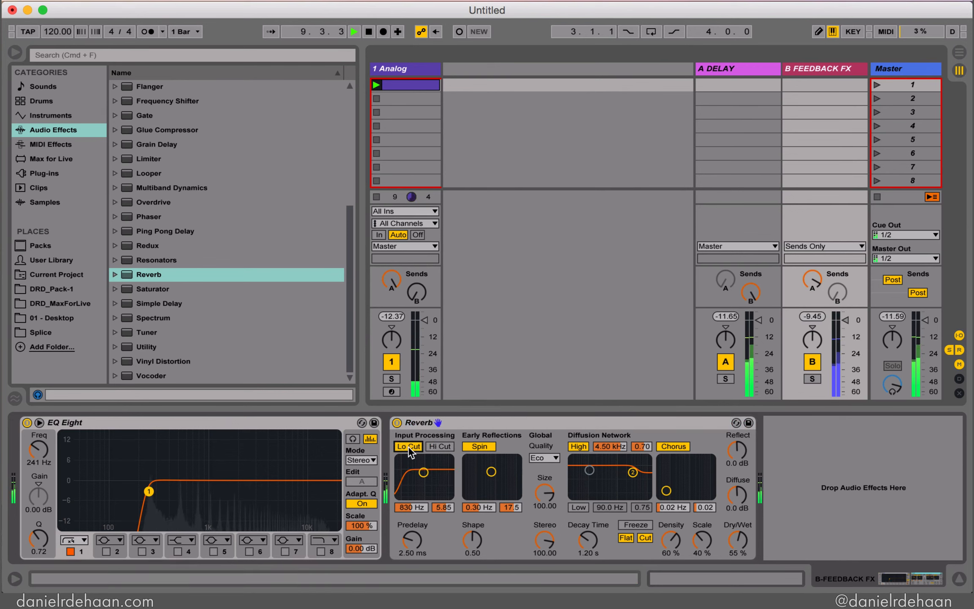
drag(424, 472, 438, 475)
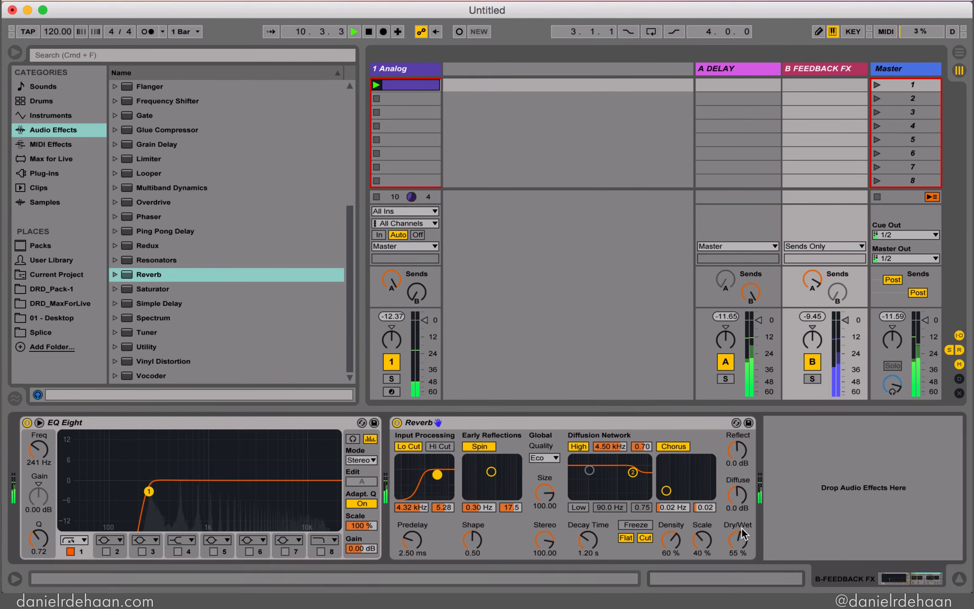
mouse_move(588, 540)
mouse_down()
mouse_move(588, 489)
mouse_move(584, 530)
mouse_up()
Add a second EQ Eight after the Reverb, with bands 2, 3 and 4 off and band 1 as the gentler low-cut filter
scroll(182, 194, up, 5)
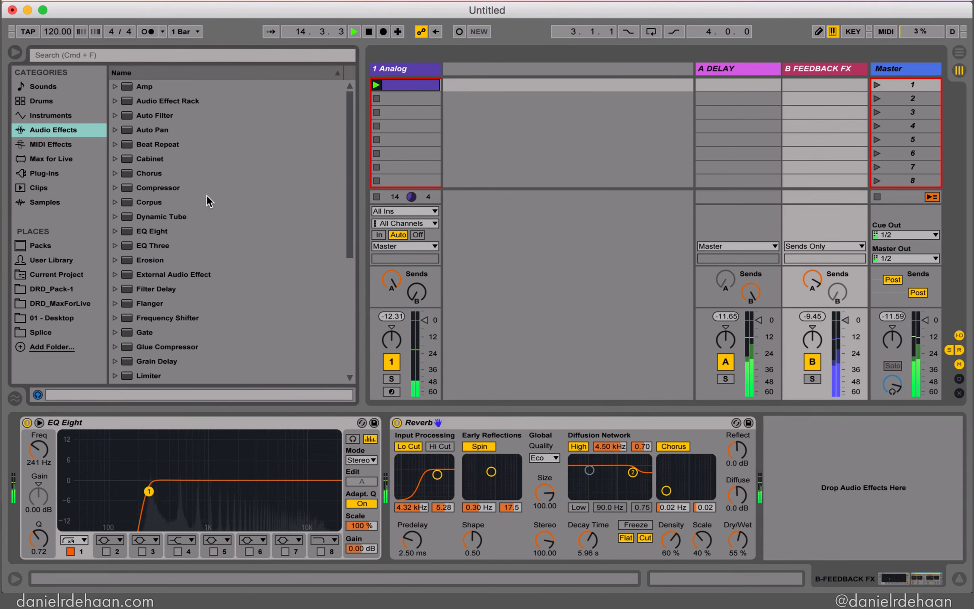
drag(162, 230, 859, 478)
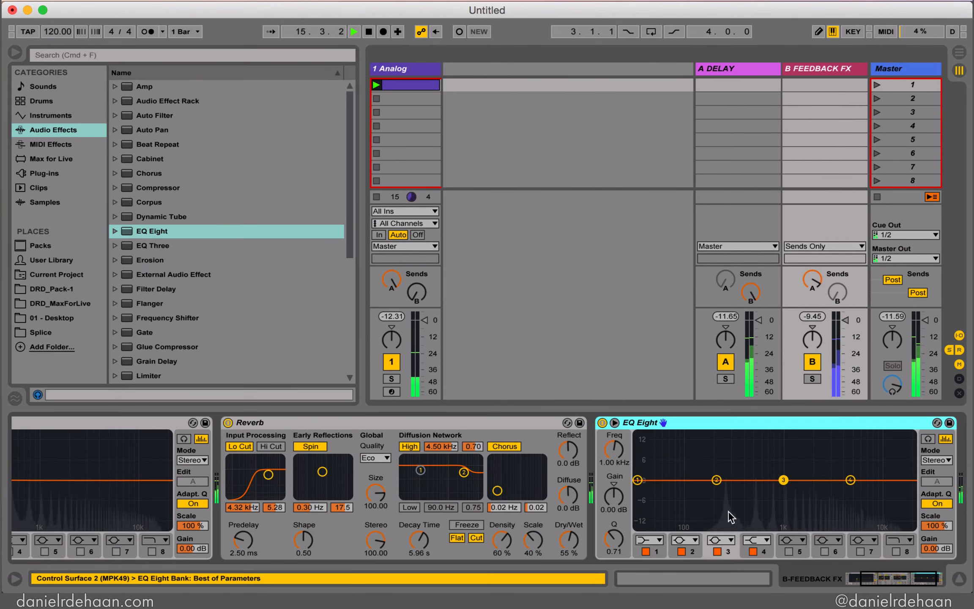
click(681, 552)
click(717, 552)
click(753, 552)
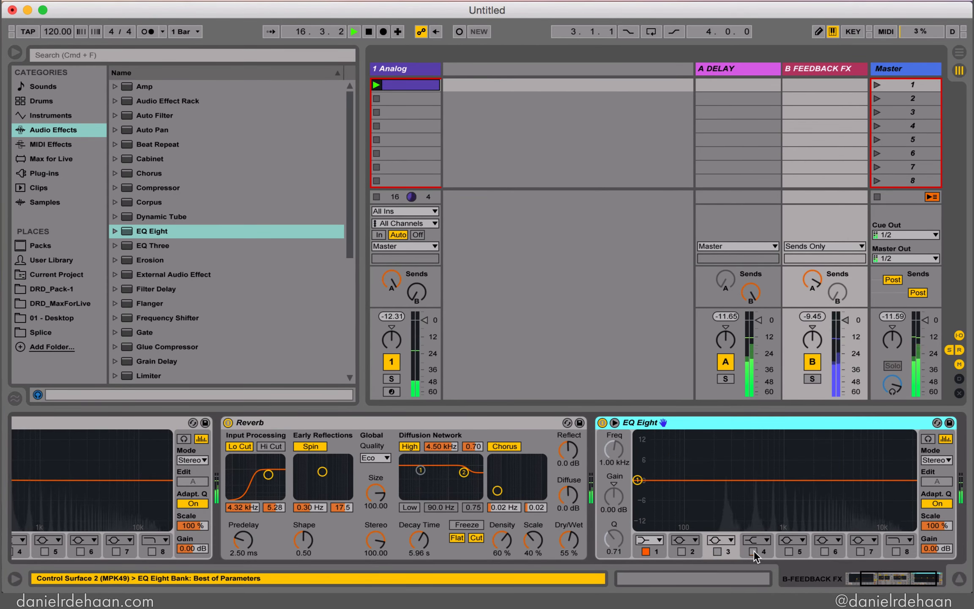
click(649, 540)
click(652, 454)
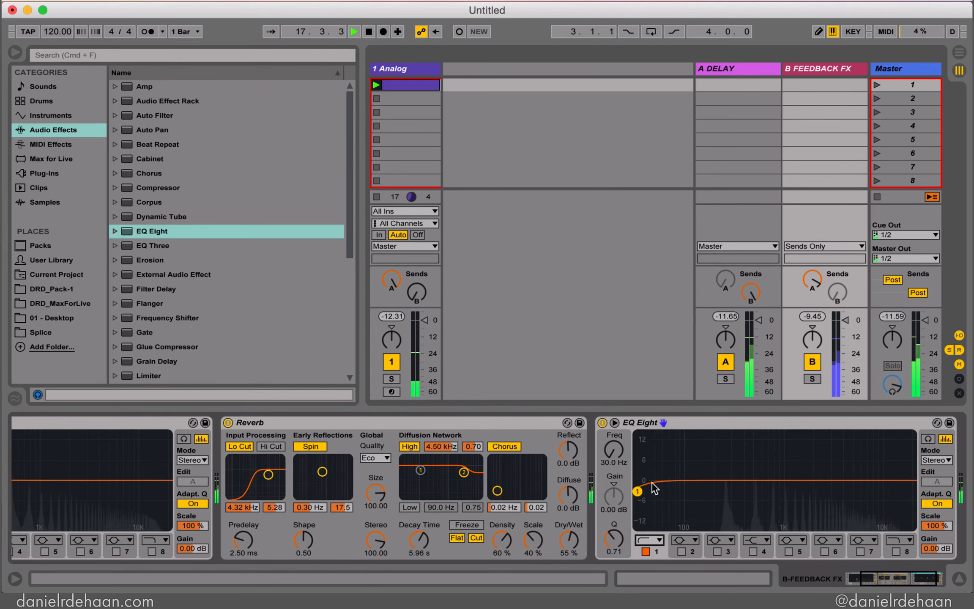
Set the second EQ Eight's band 1 frequency to 300 Hz and load the Max for Live LFO audio effect after it
drag(614, 454, 614, 427)
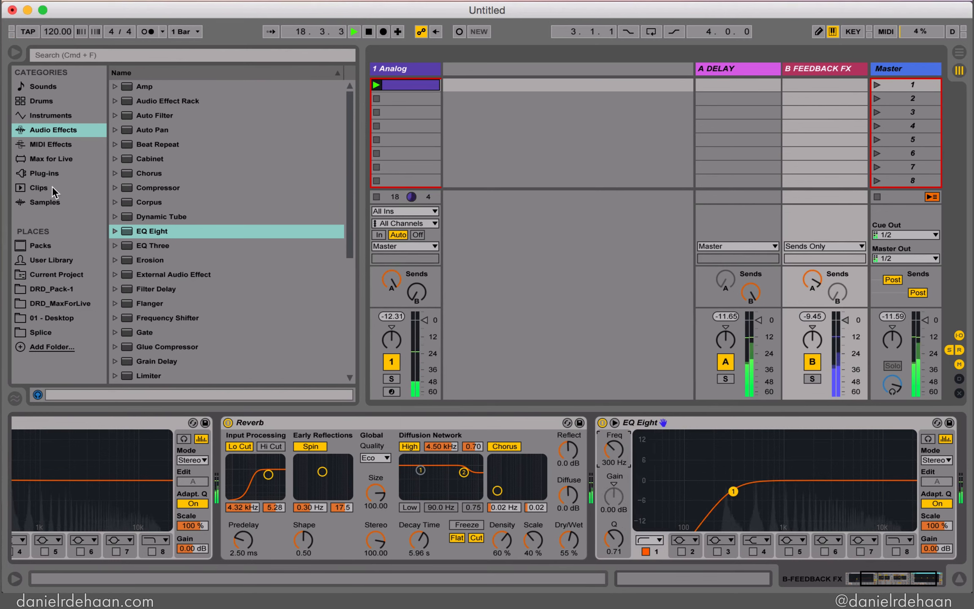
click(63, 158)
click(56, 52)
text(LF)
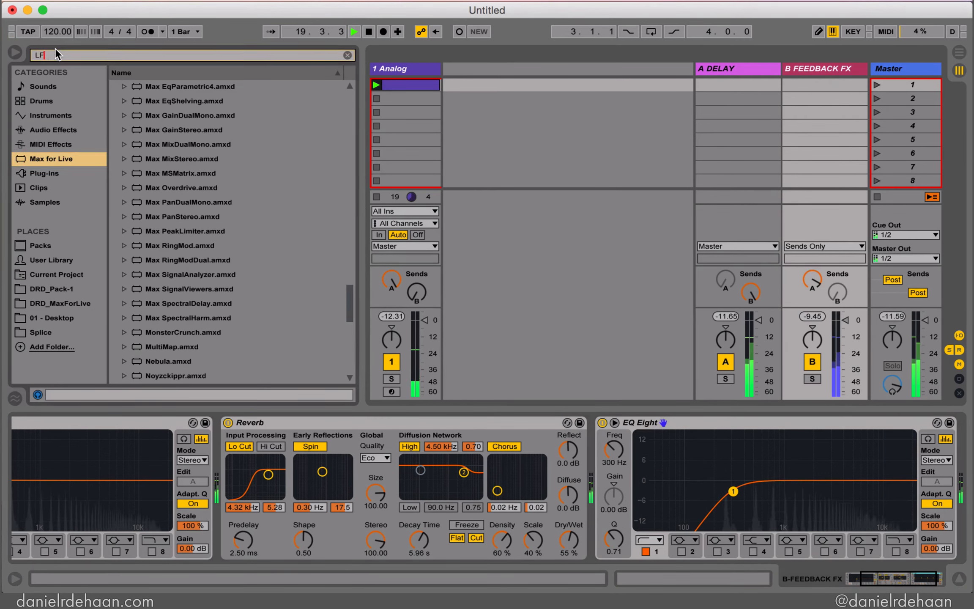
text(O)
drag(159, 146, 915, 497)
Set the LFO's waveform to up and switch it to Sync with a rate of 2
click(881, 489)
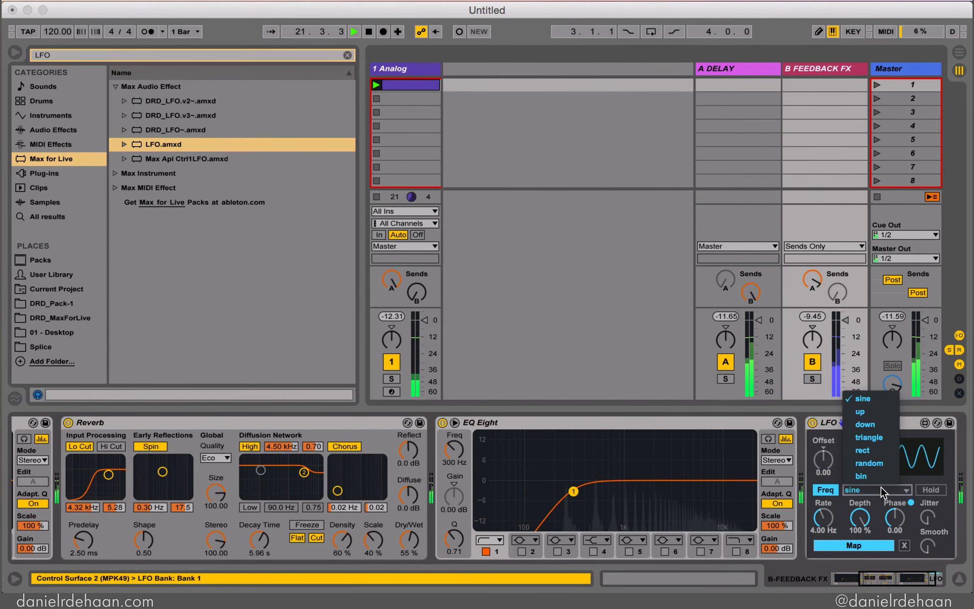
click(880, 410)
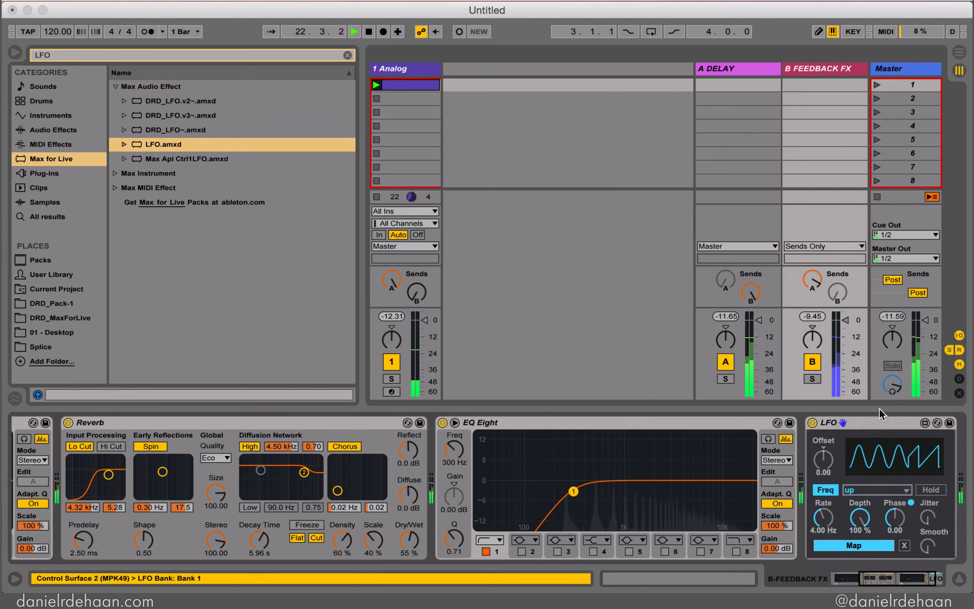
drag(824, 517, 823, 554)
click(826, 490)
mouse_move(824, 517)
mouse_down()
mouse_move(824, 533)
mouse_move(823, 508)
mouse_up()
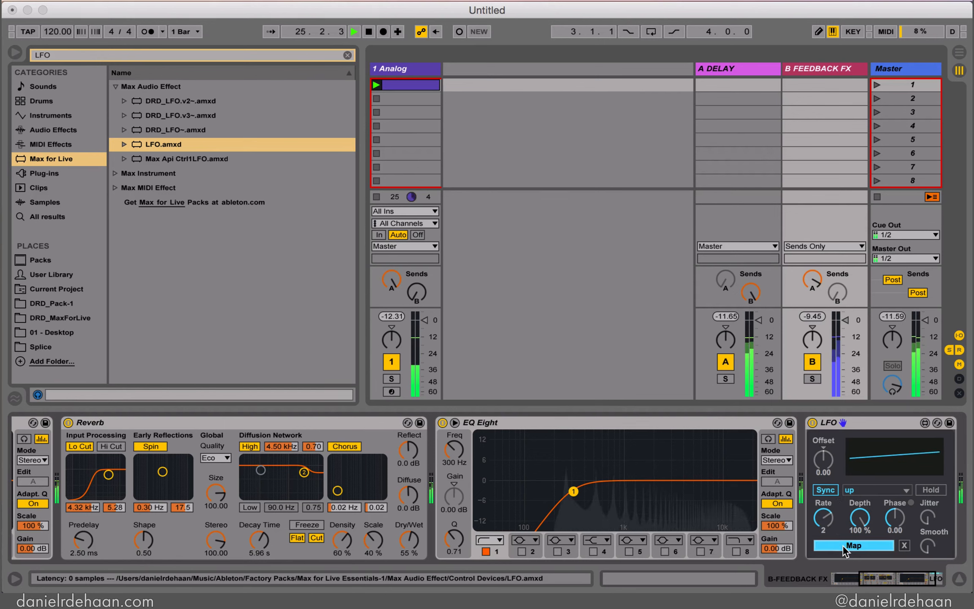
Map the LFO to the second EQ Eight's band 1 frequency and set that band's Q to 2.39
click(456, 444)
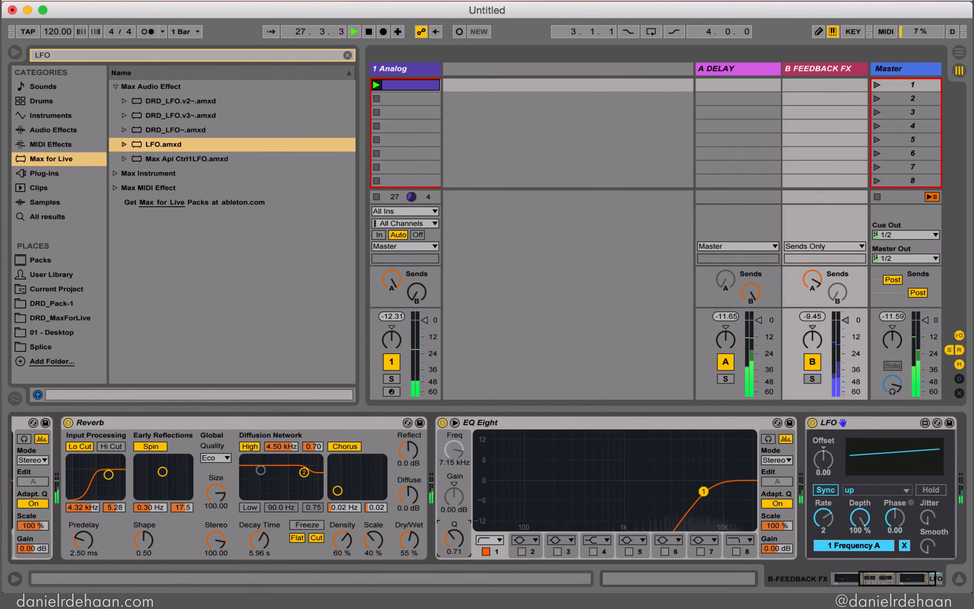
drag(456, 536, 456, 510)
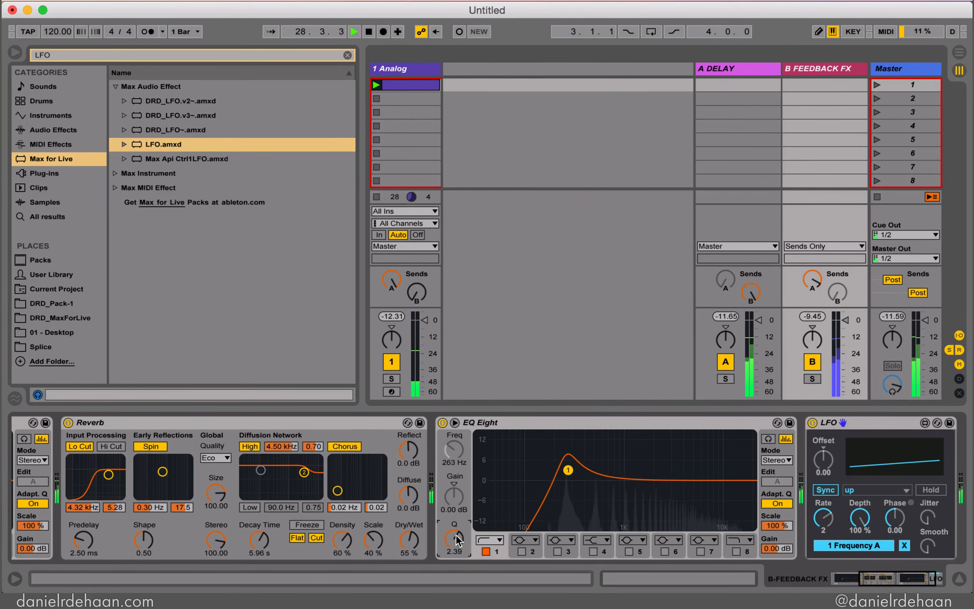
Raise send A on the B FEEDBACK FX return slightly to increase the feedback into the delay
scroll(459, 490, left, 5)
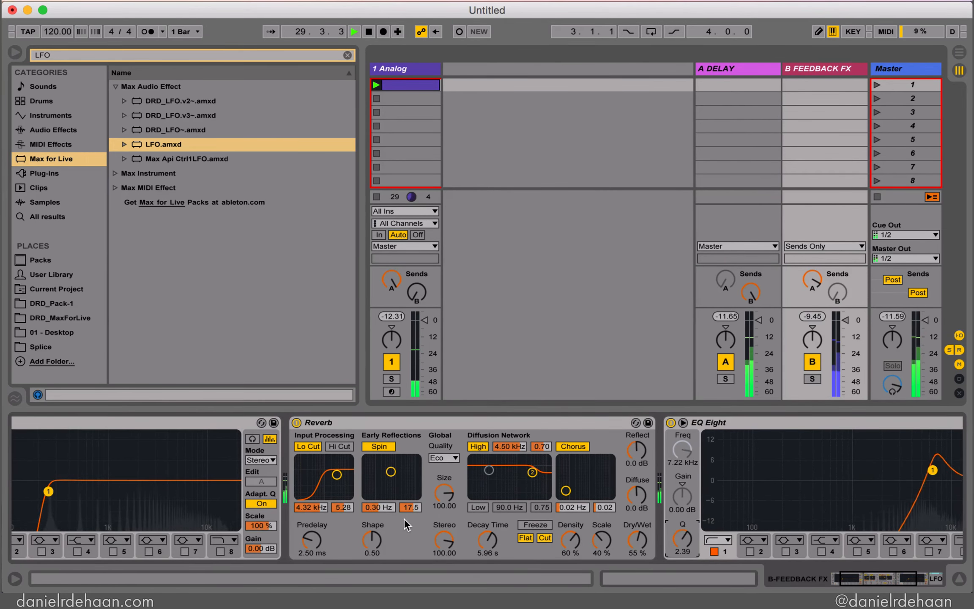
scroll(296, 507, left, 2)
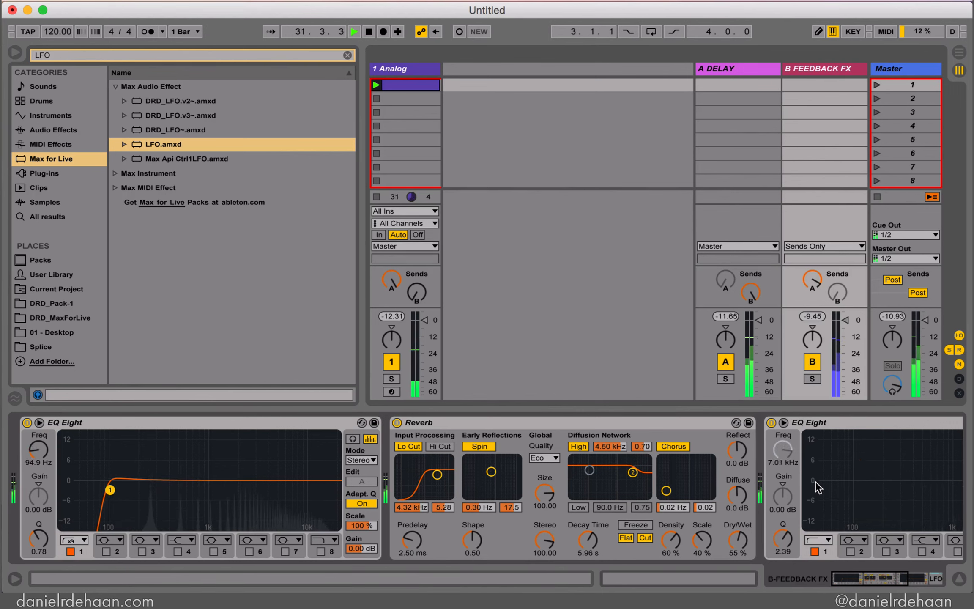
click(812, 280)
drag(815, 281, 815, 273)
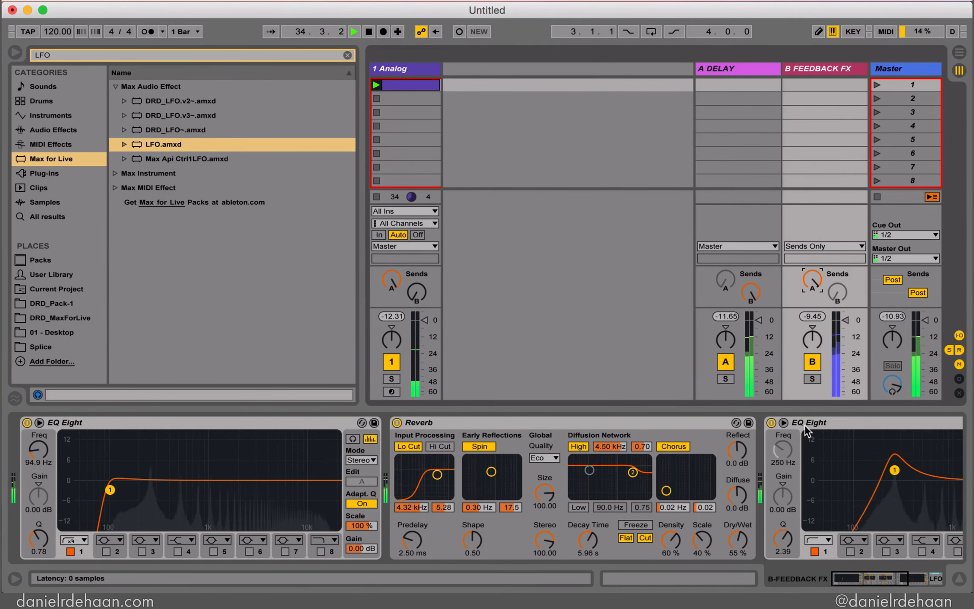
scroll(804, 425, right, 10)
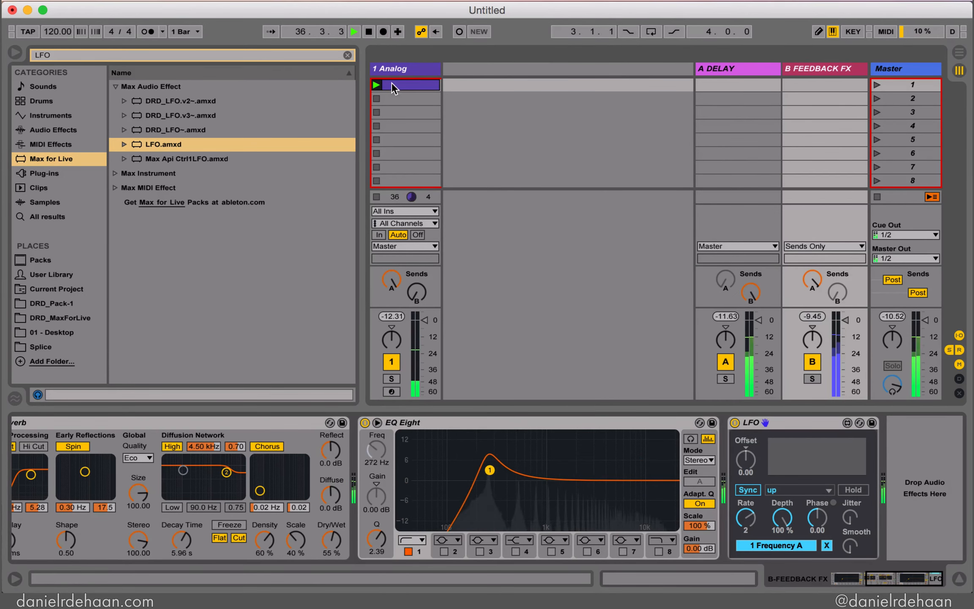
Select the Analog track, stop the transport, and display the Simple Delay on the A DELAY return
click(401, 70)
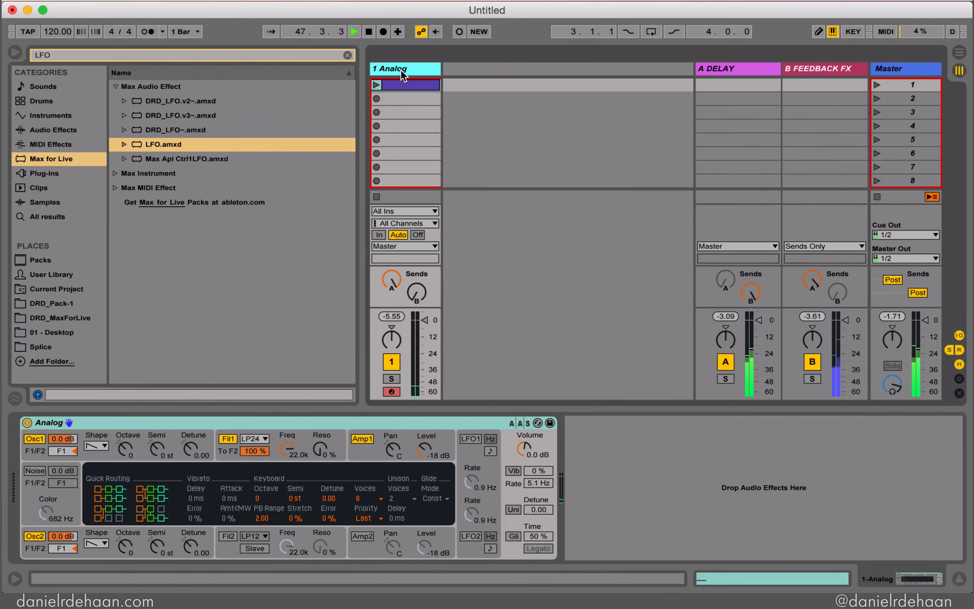
key(space)
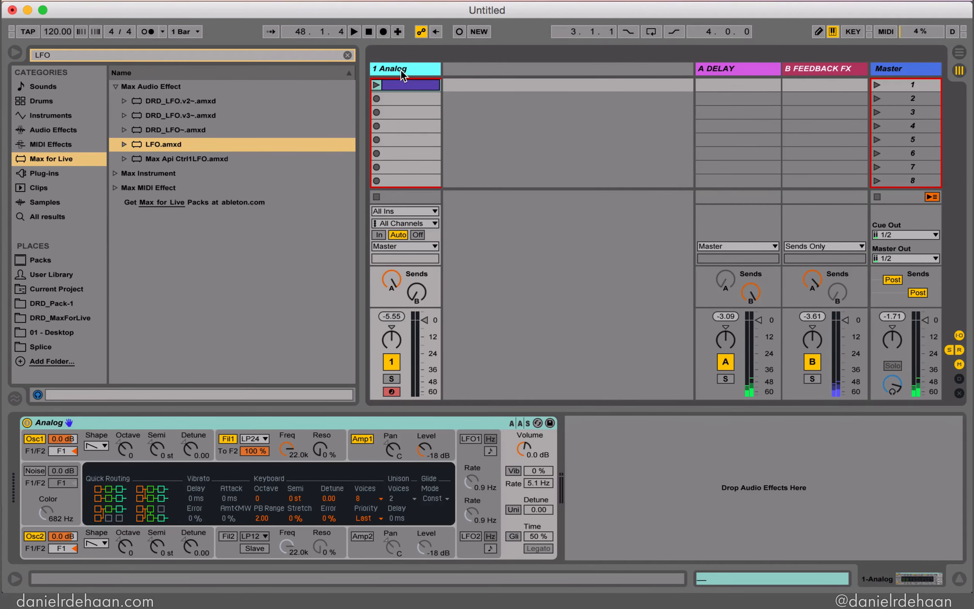
click(731, 69)
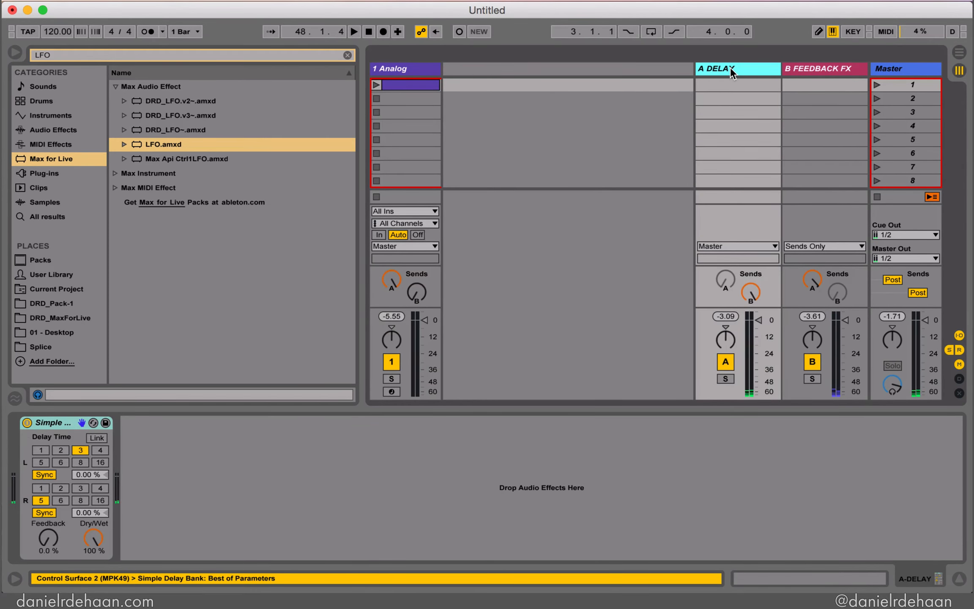